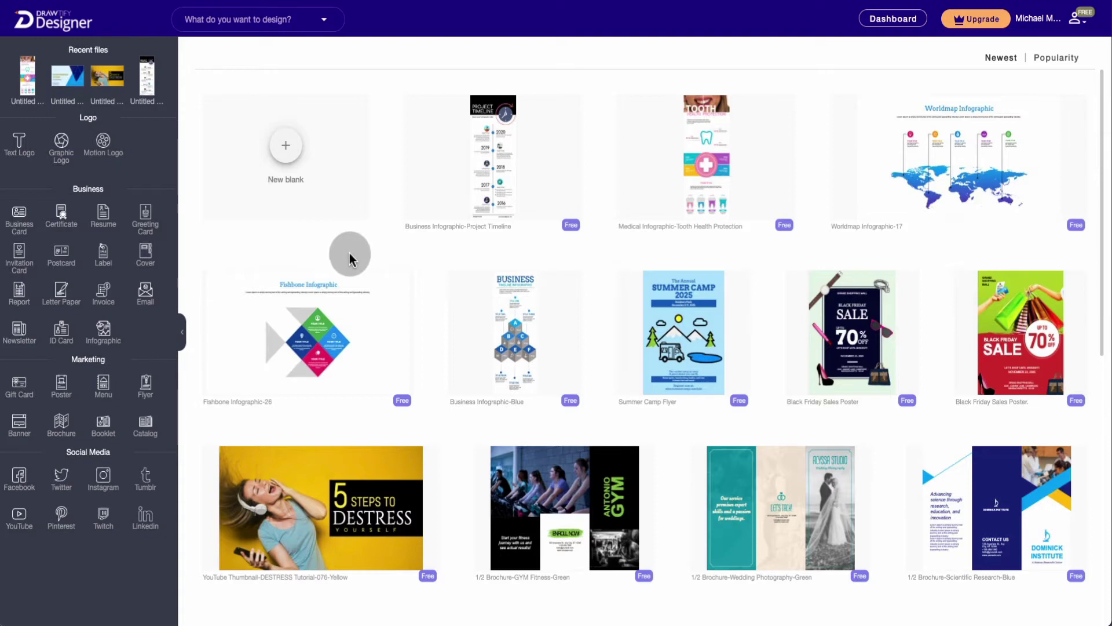
# - Look over the starting template gallery and compare the Text Logo templates sorted by popularity and by newest
pyautogui.scroll(-4, 397, 259)
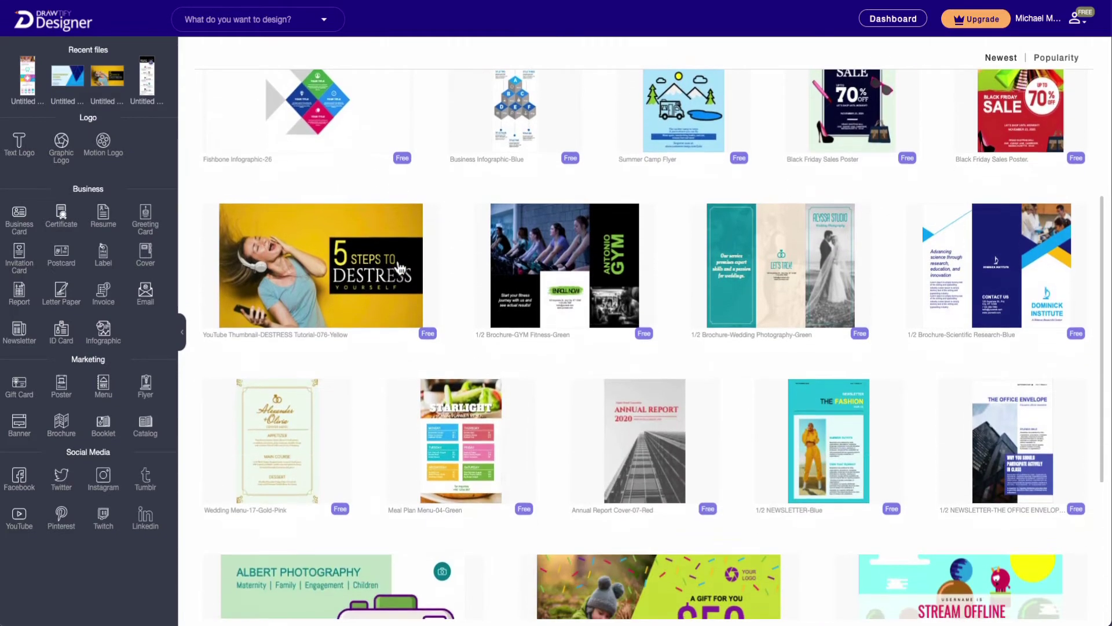
pyautogui.scroll(3, 398, 263)
pyautogui.scroll(1, 399, 267)
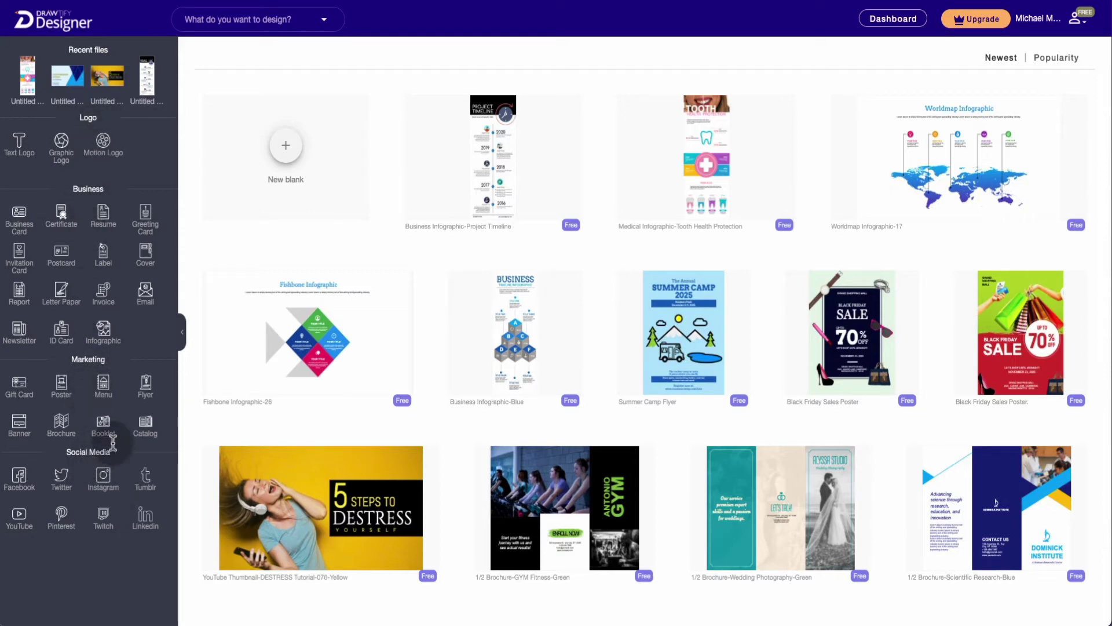
pyautogui.click(22, 154)
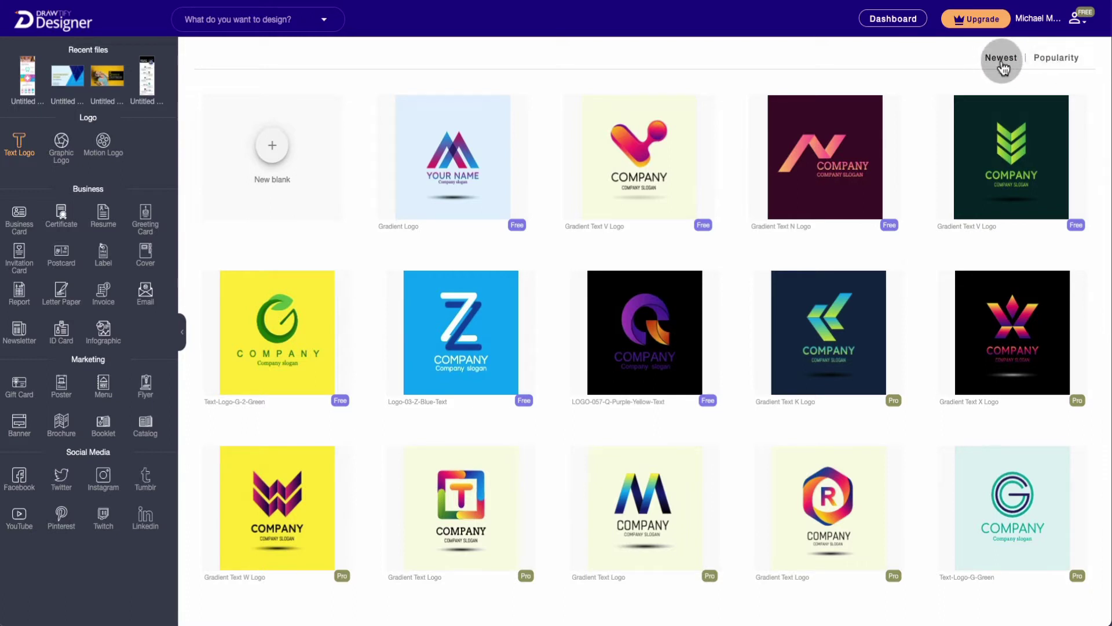
pyautogui.click(1049, 57)
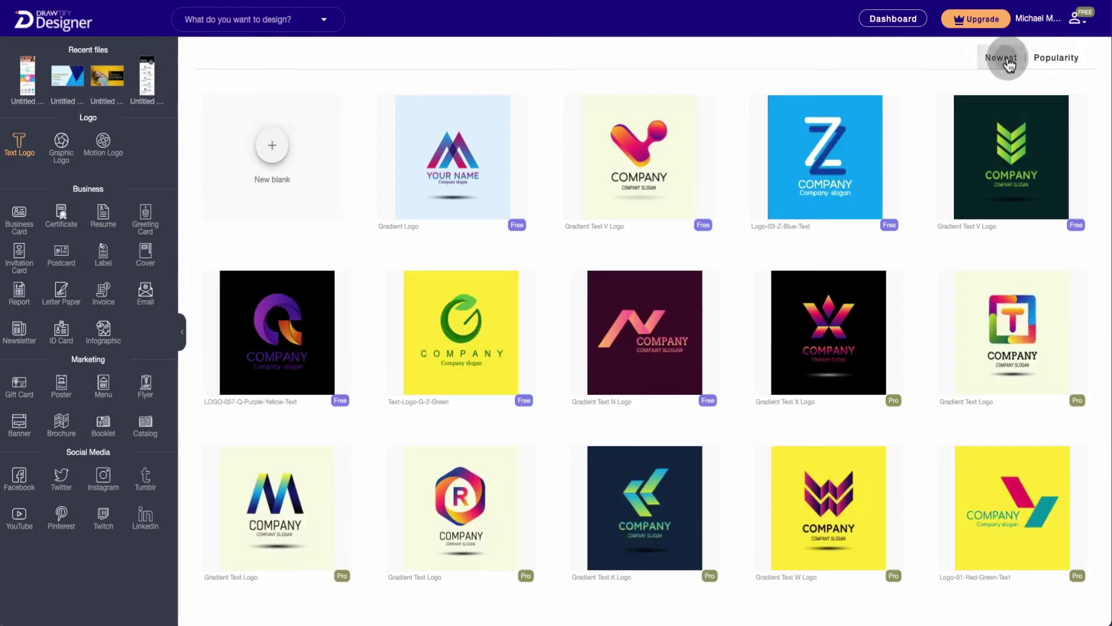
pyautogui.click(1007, 60)
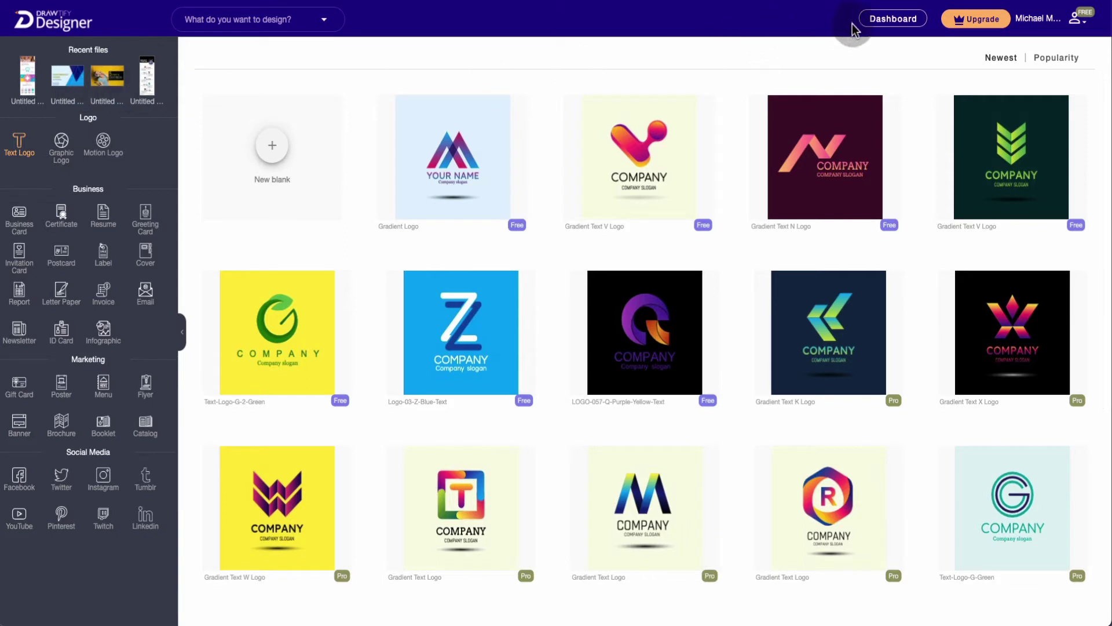
# - View the saved files in the dashboard and return to the template gallery
pyautogui.click(875, 23)
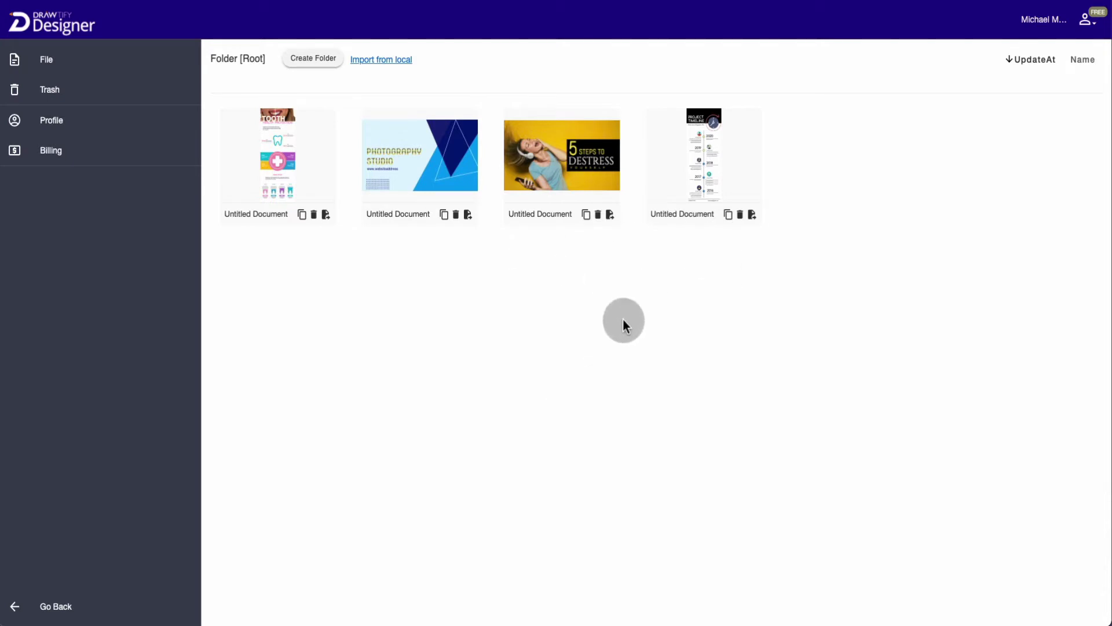
pyautogui.click(49, 607)
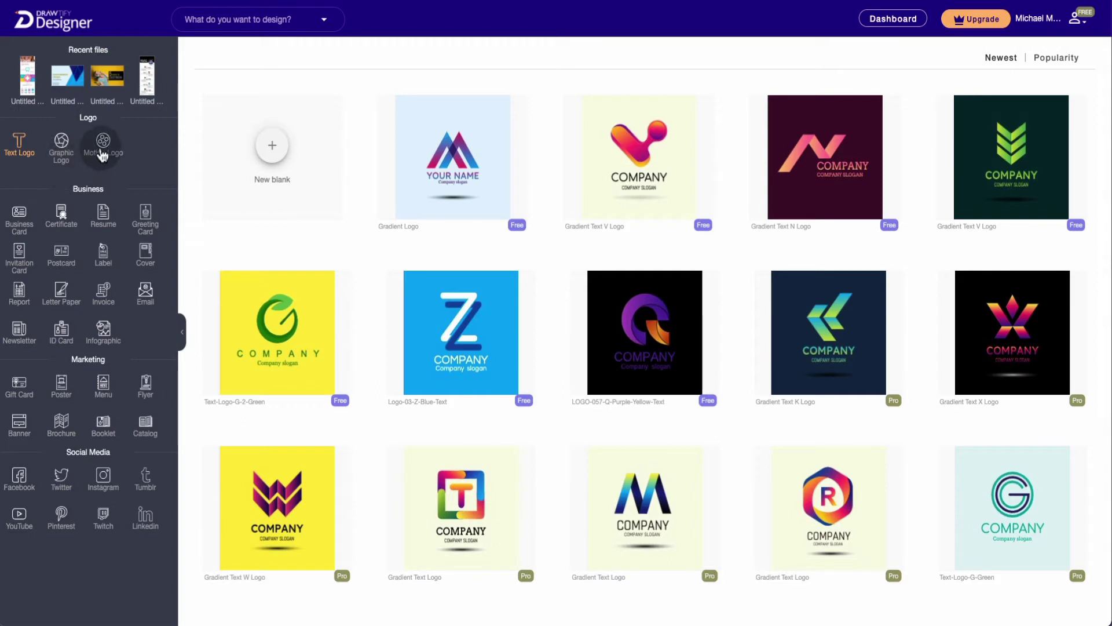
# - Open the free Music Charts Animation Title template from the Motion Logo category and preview its animation
pyautogui.click(111, 166)
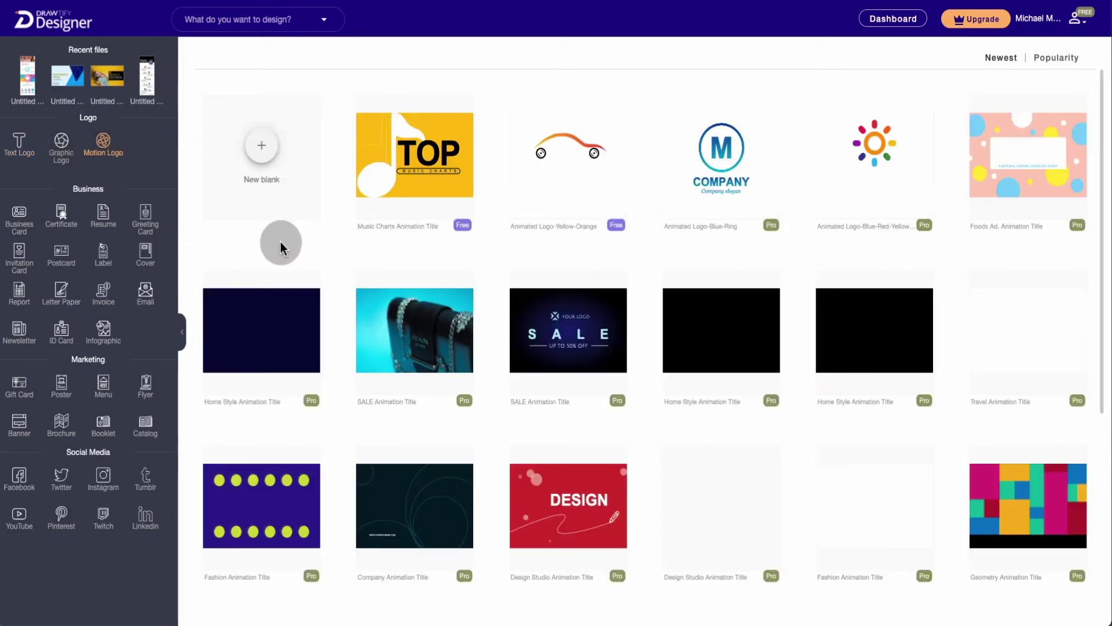
pyautogui.click(445, 173)
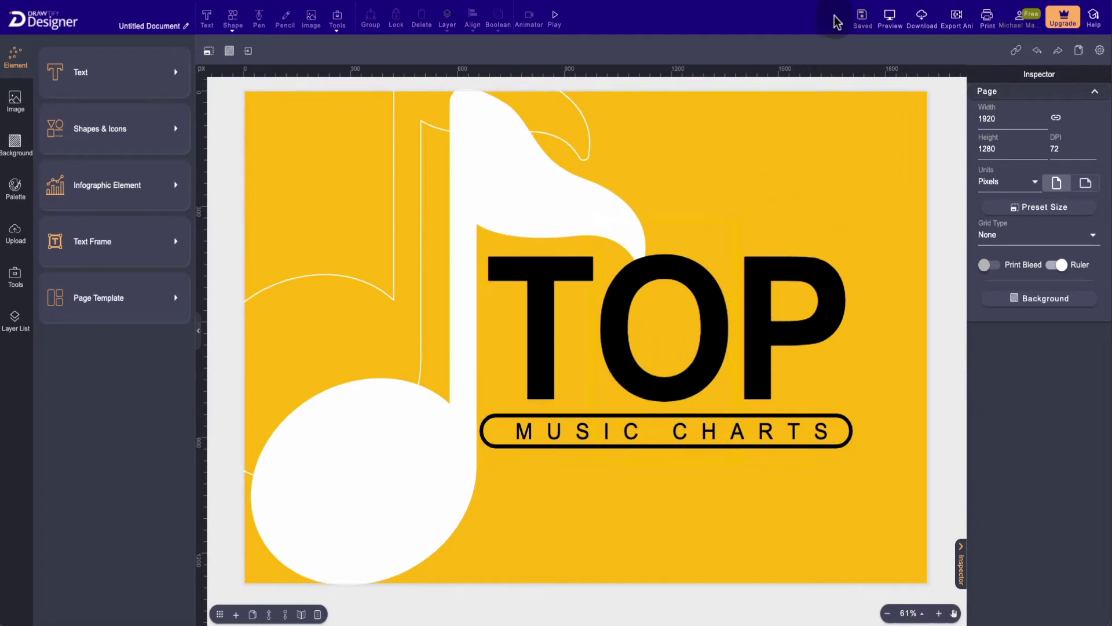
pyautogui.click(892, 26)
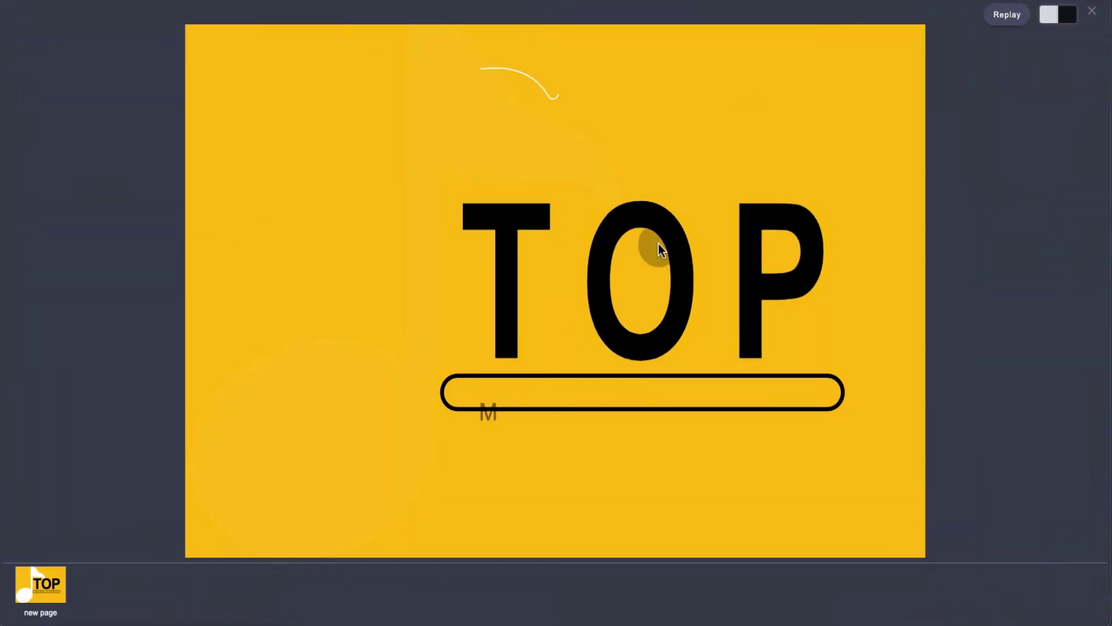
pyautogui.click(1091, 12)
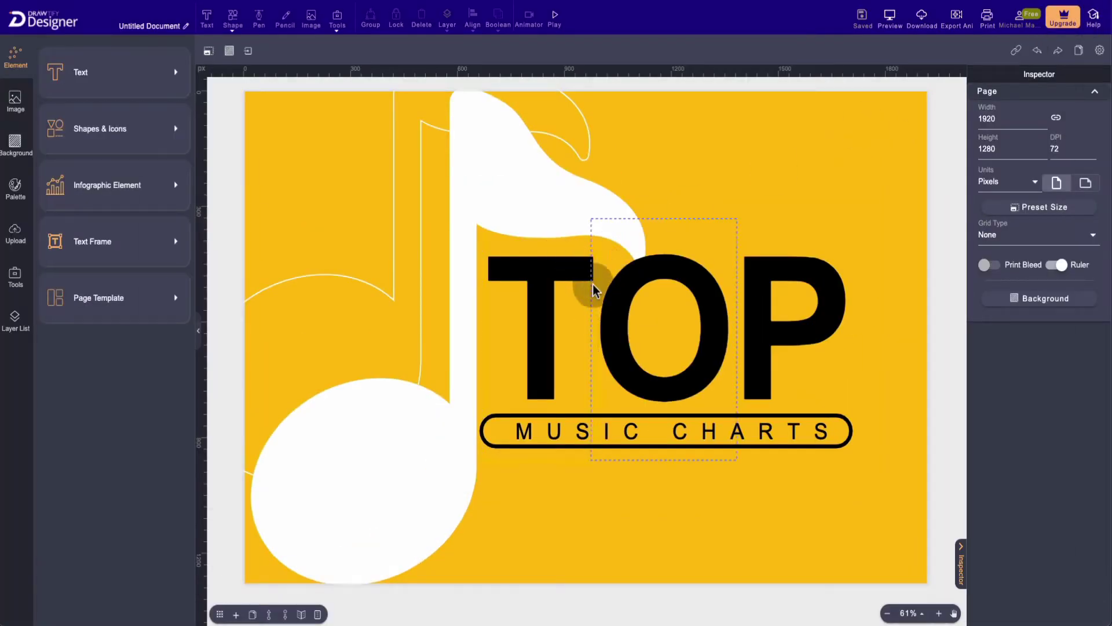
# - Move the letter T of the TOP title slightly downward and deselect it
pyautogui.click(561, 295)
pyautogui.moveTo(560, 295)
pyautogui.mouseDown()
pyautogui.moveTo(589, 293)
pyautogui.moveTo(560, 302)
pyautogui.mouseUp()
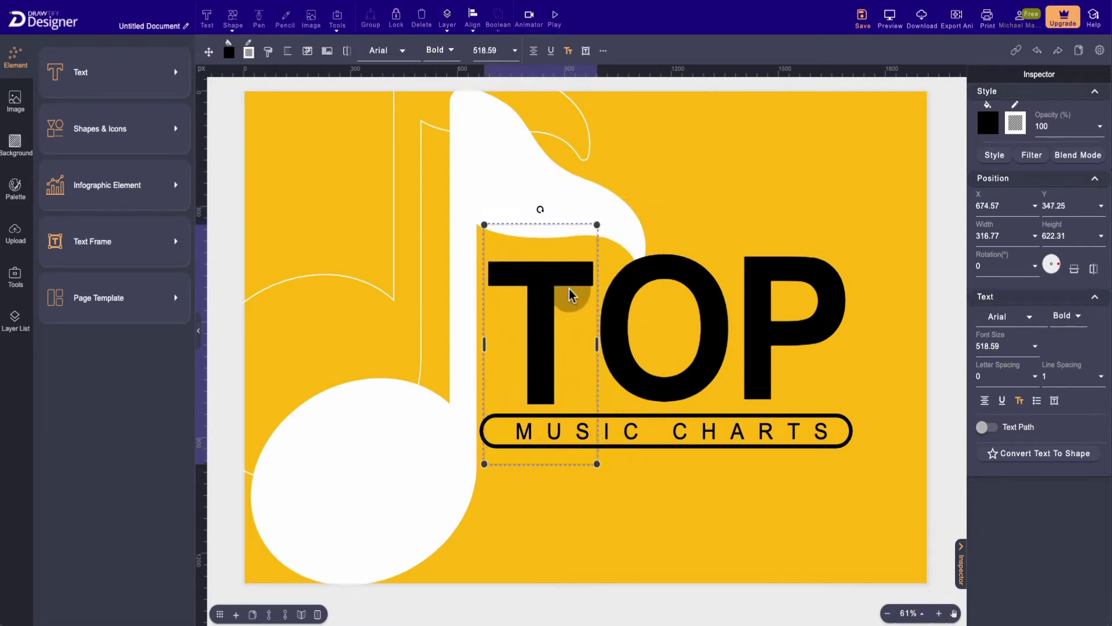
pyautogui.click(694, 196)
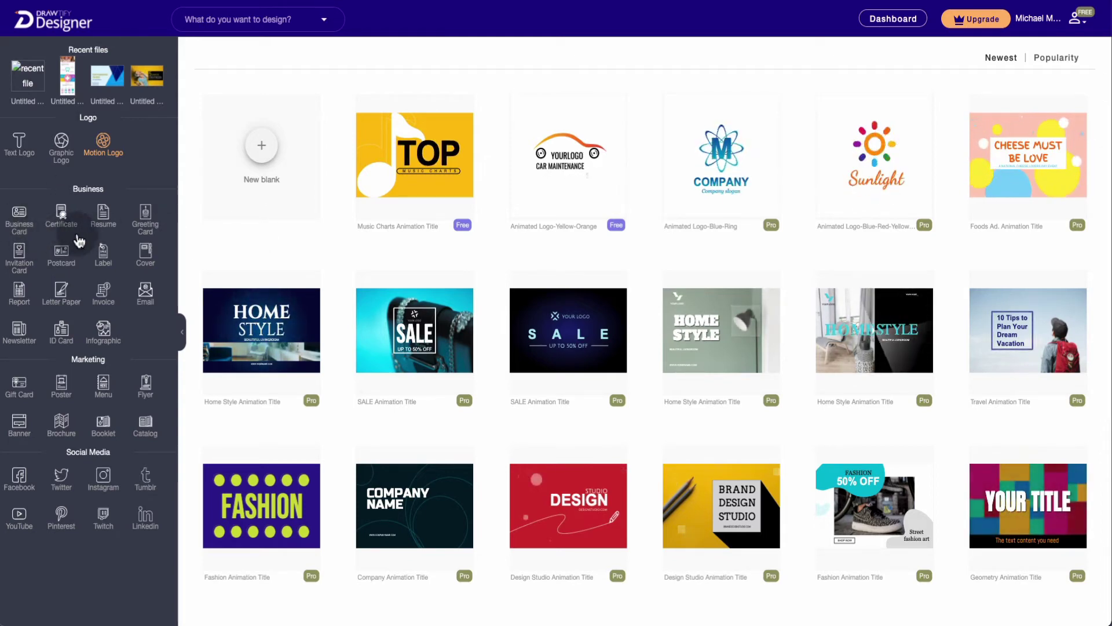
# - Browse the business templates for Resume, Greeting Card, Invitation Card, Postcard, Label and Cover
pyautogui.click(107, 234)
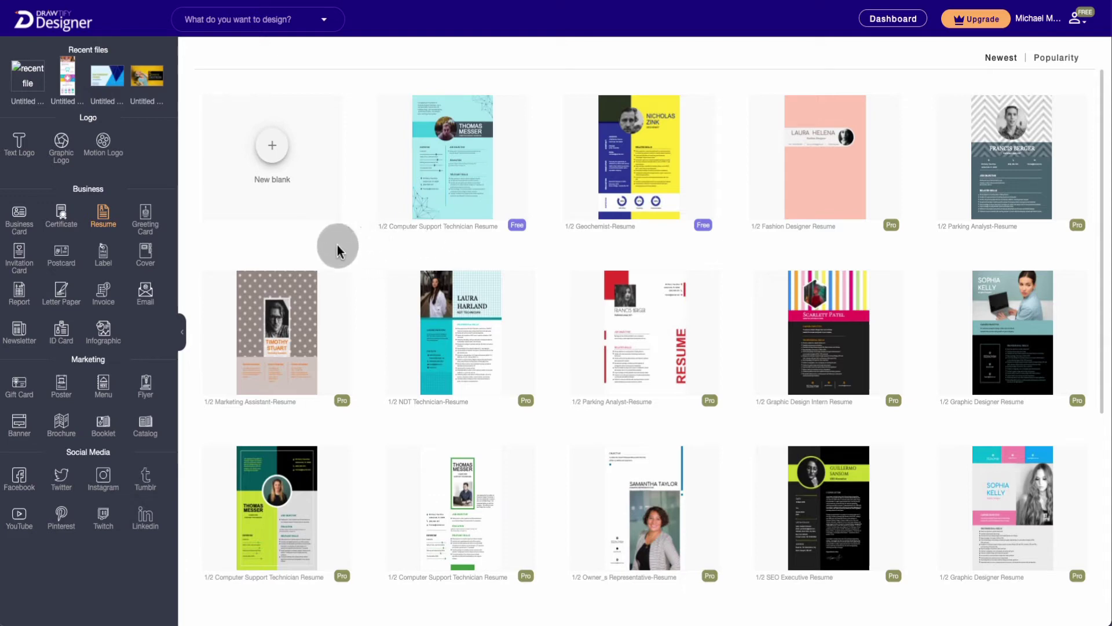
pyautogui.scroll(-10, 384, 249)
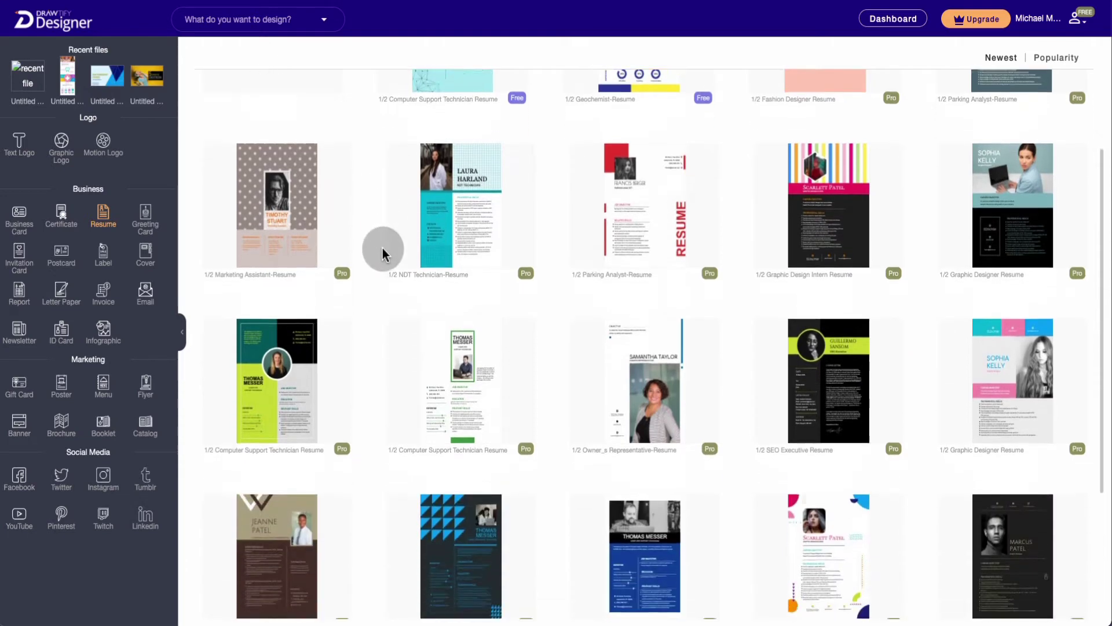
pyautogui.scroll(10, 383, 249)
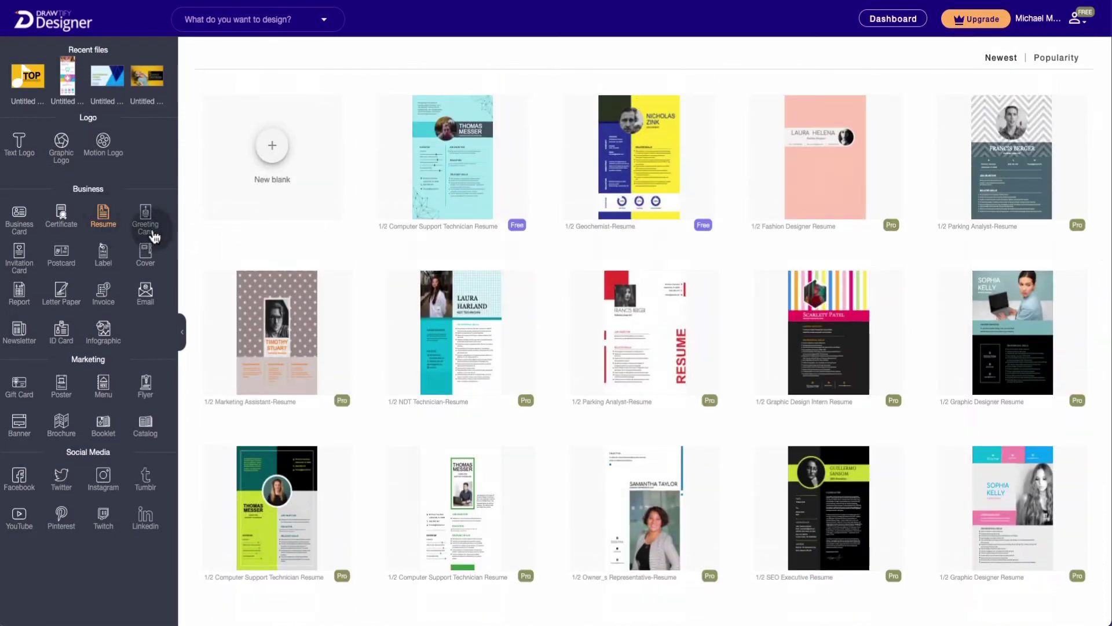
pyautogui.click(147, 236)
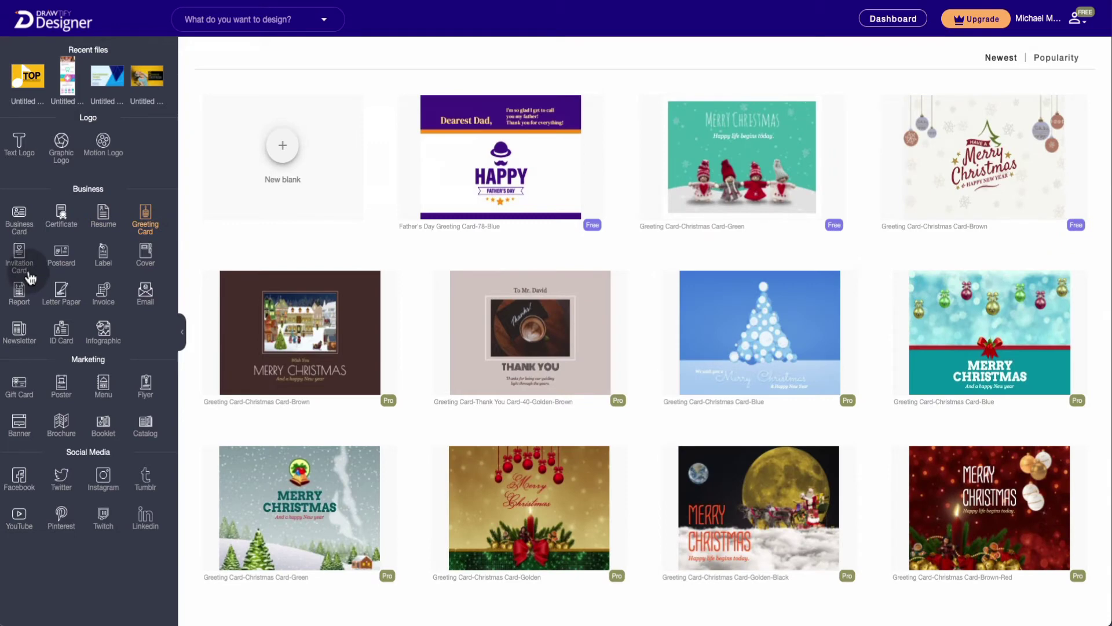
pyautogui.click(20, 264)
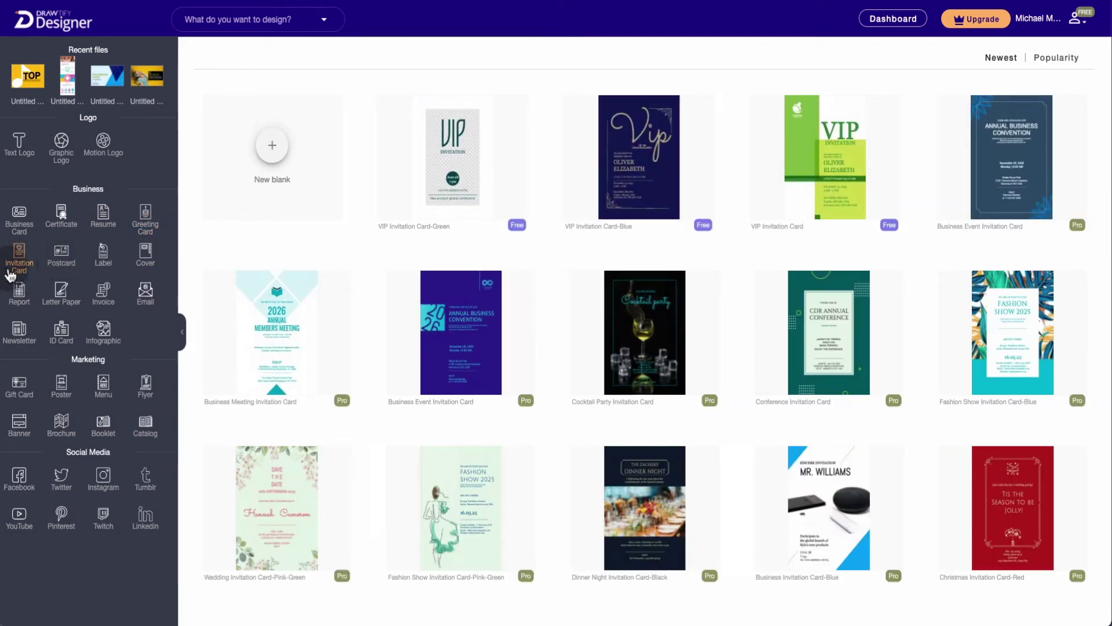
pyautogui.click(68, 268)
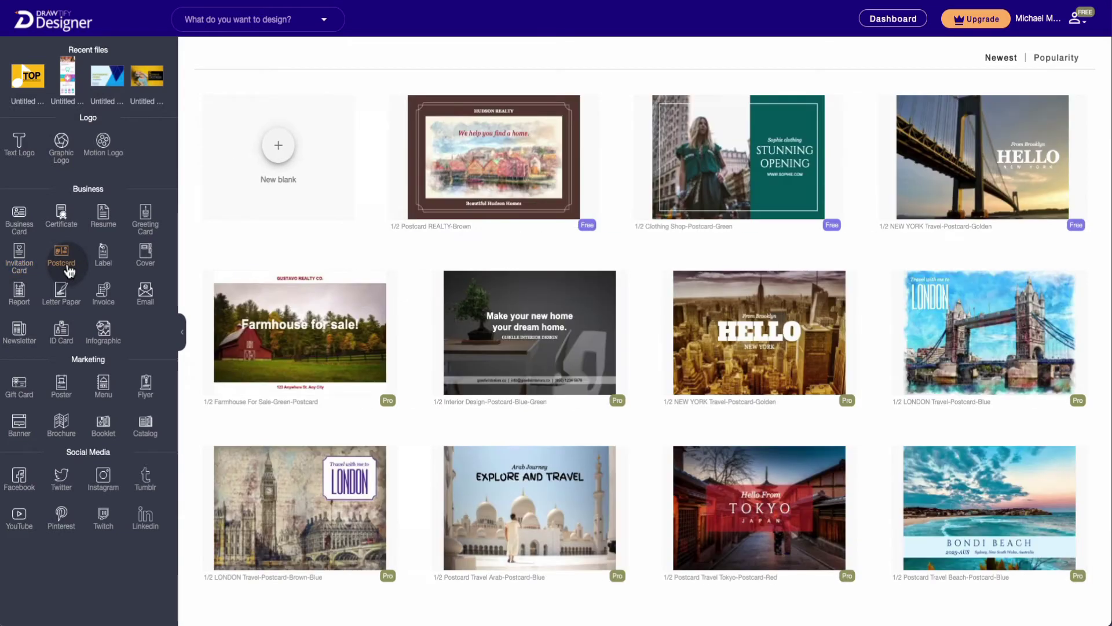
pyautogui.click(105, 266)
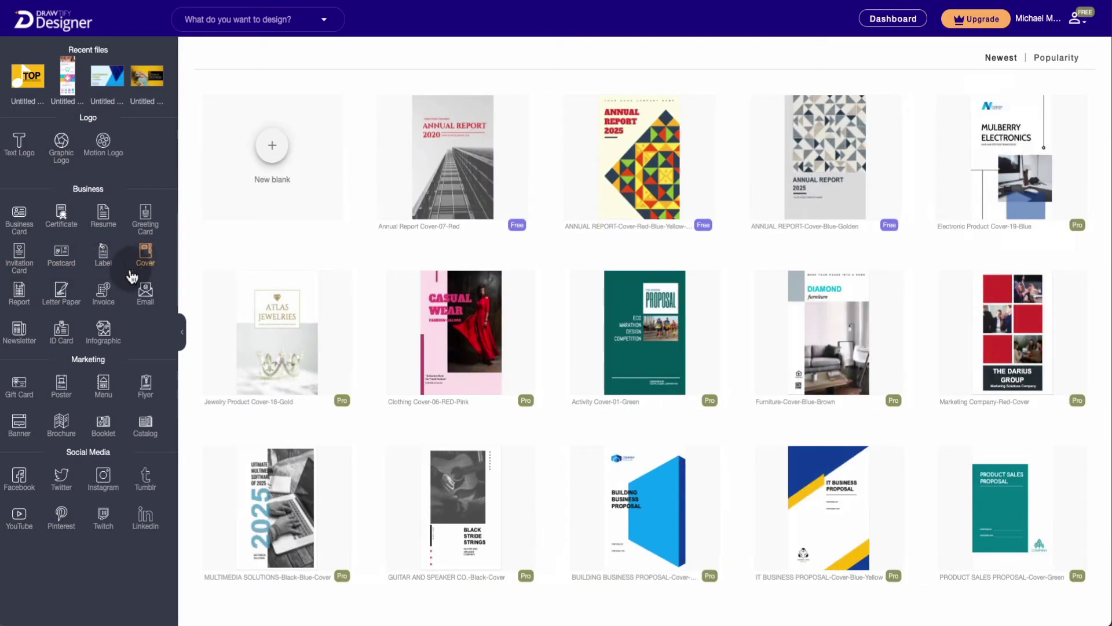
# - Browse the business templates for Report, Letter Paper, Invoice, Email, Newsletter, ID Card and Infographic
pyautogui.click(23, 305)
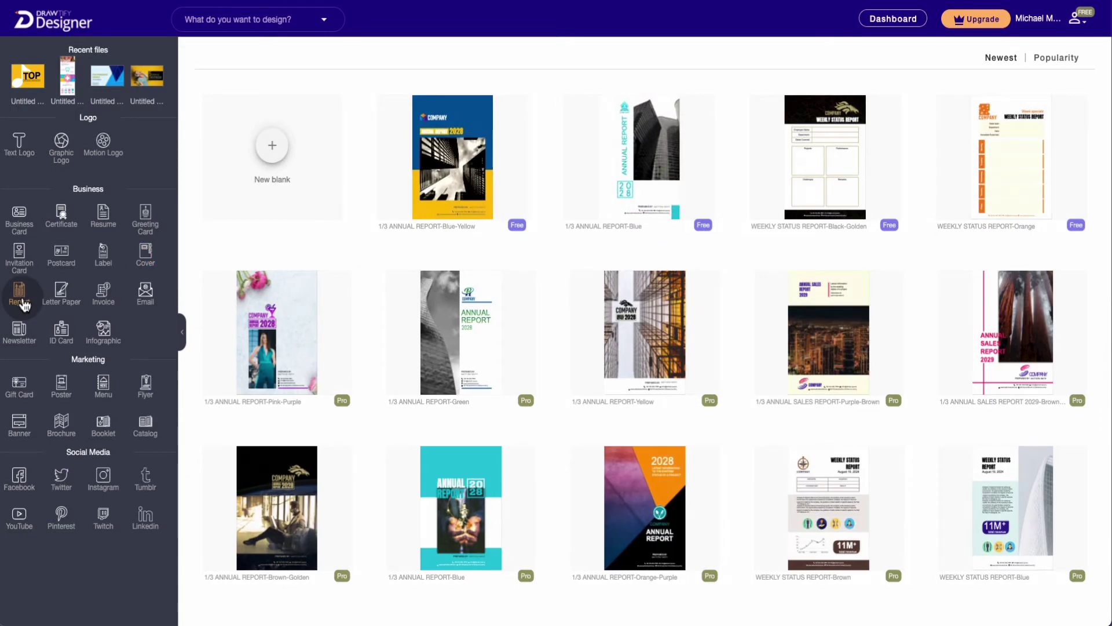
pyautogui.click(60, 294)
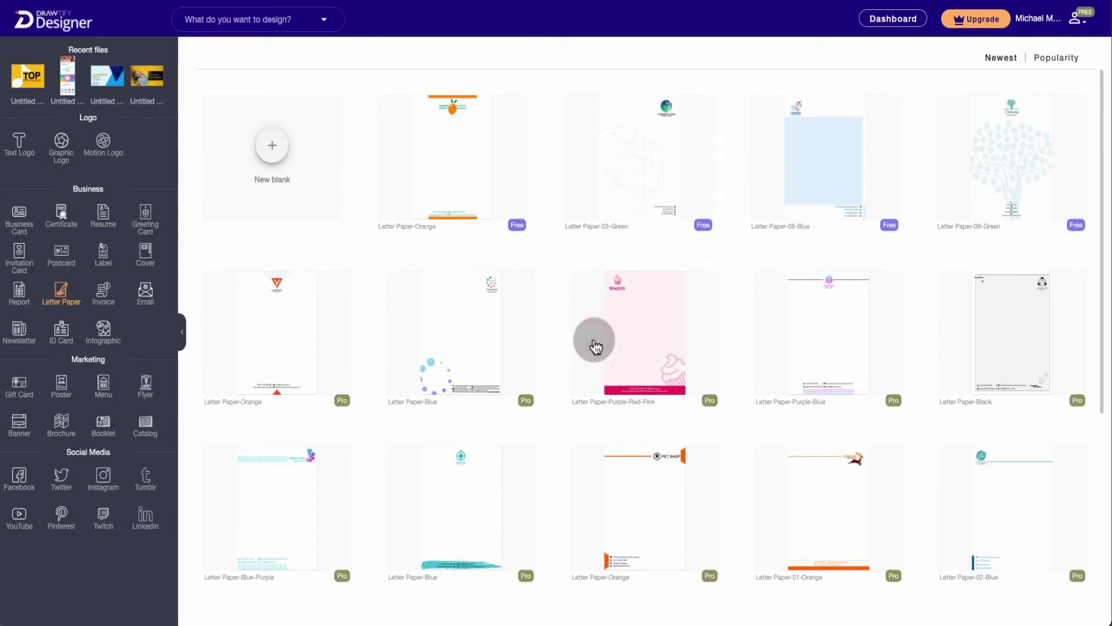
pyautogui.click(104, 302)
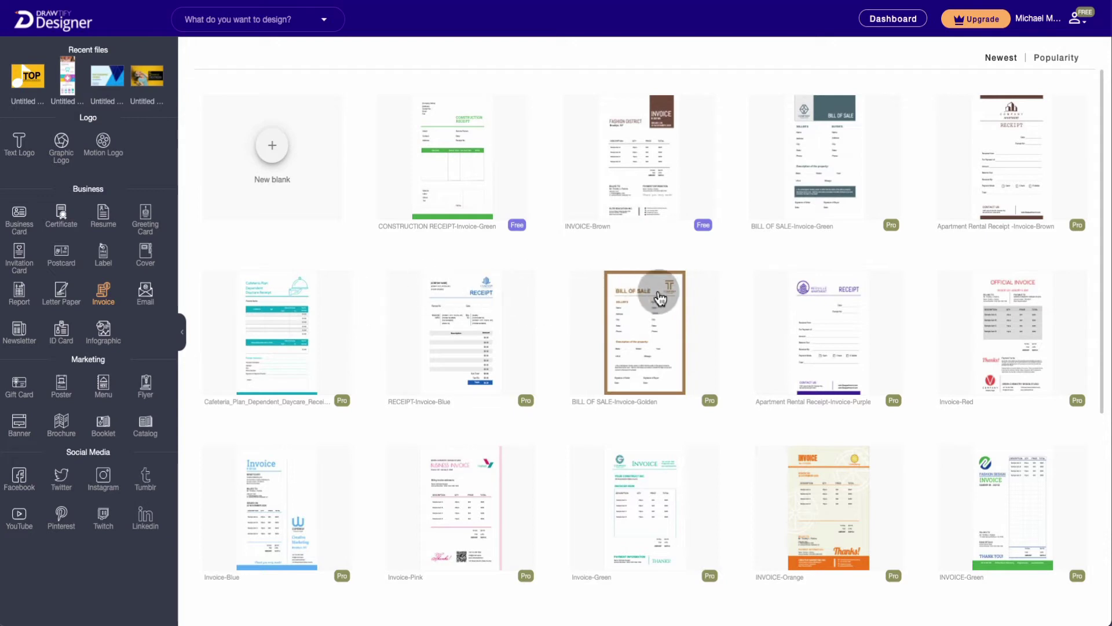
pyautogui.click(145, 296)
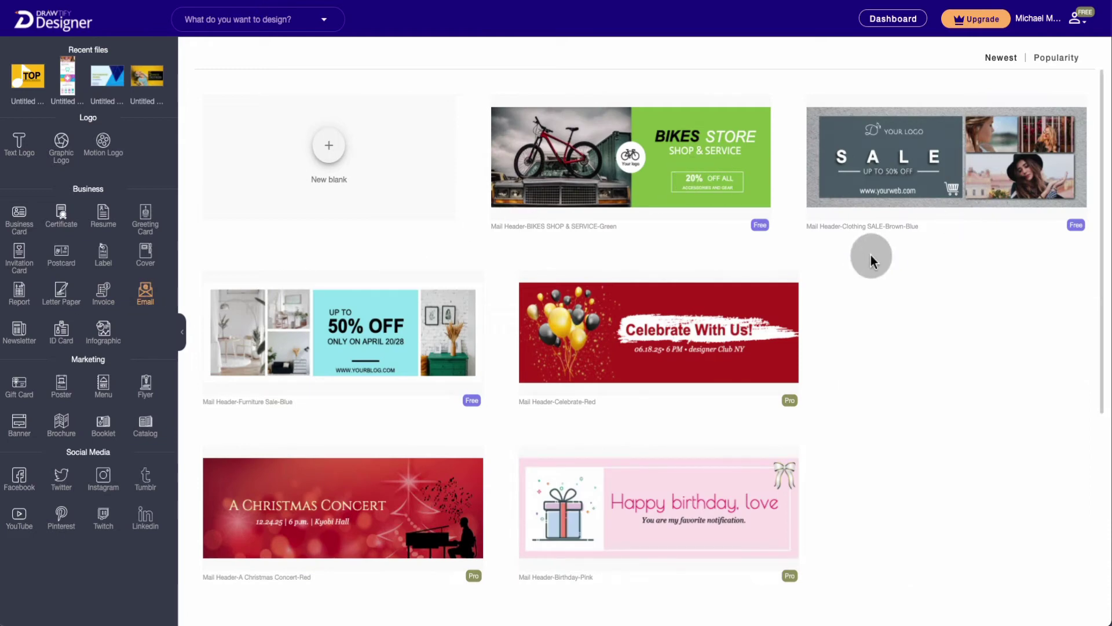
pyautogui.scroll(-9, 865, 255)
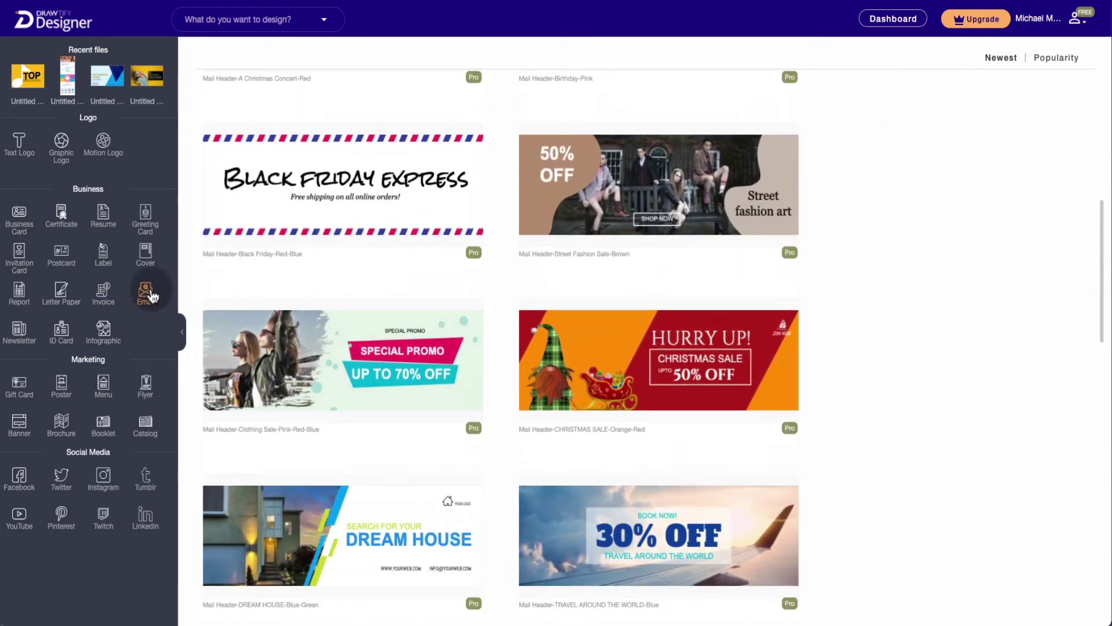
pyautogui.click(21, 331)
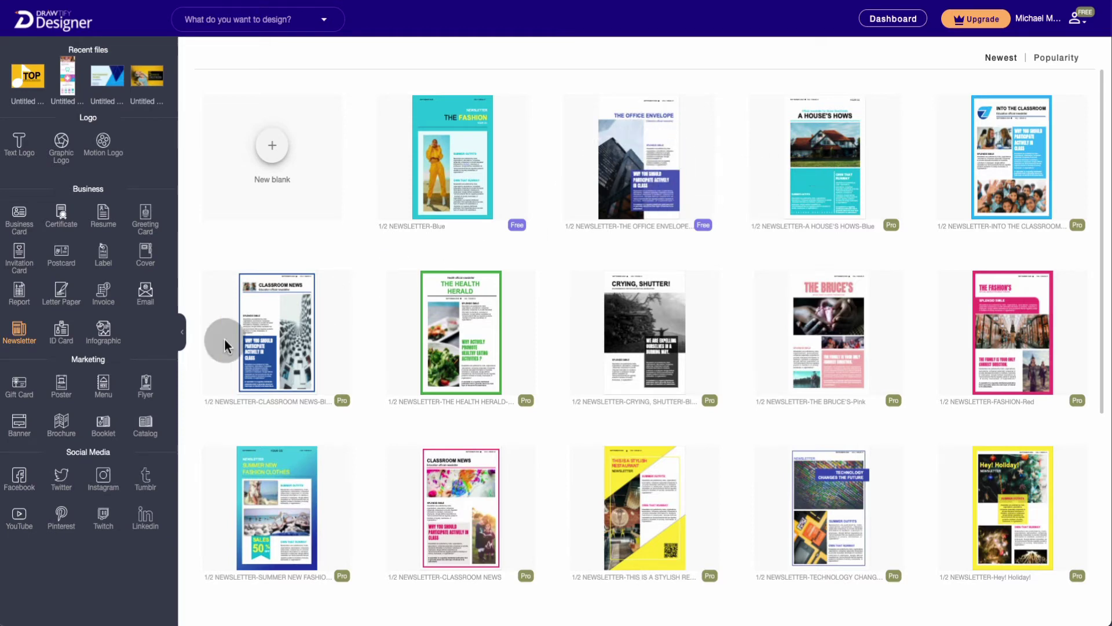
pyautogui.click(65, 342)
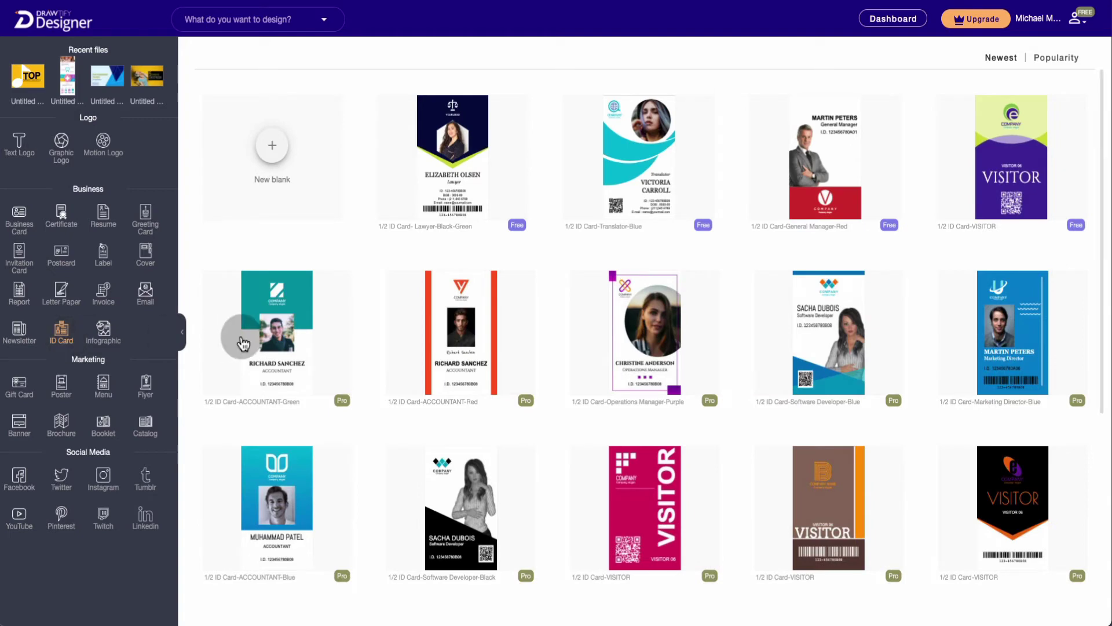
pyautogui.click(114, 345)
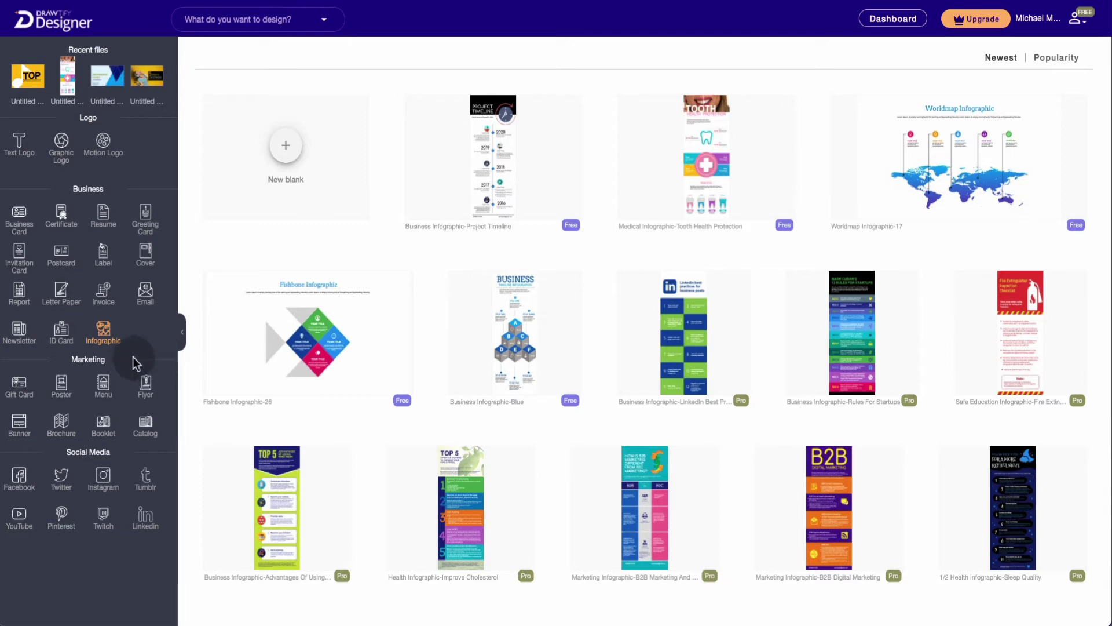
# - Browse the marketing templates for Gift Card, Poster, Banner, Brochure, Booklet and Catalog
pyautogui.click(19, 384)
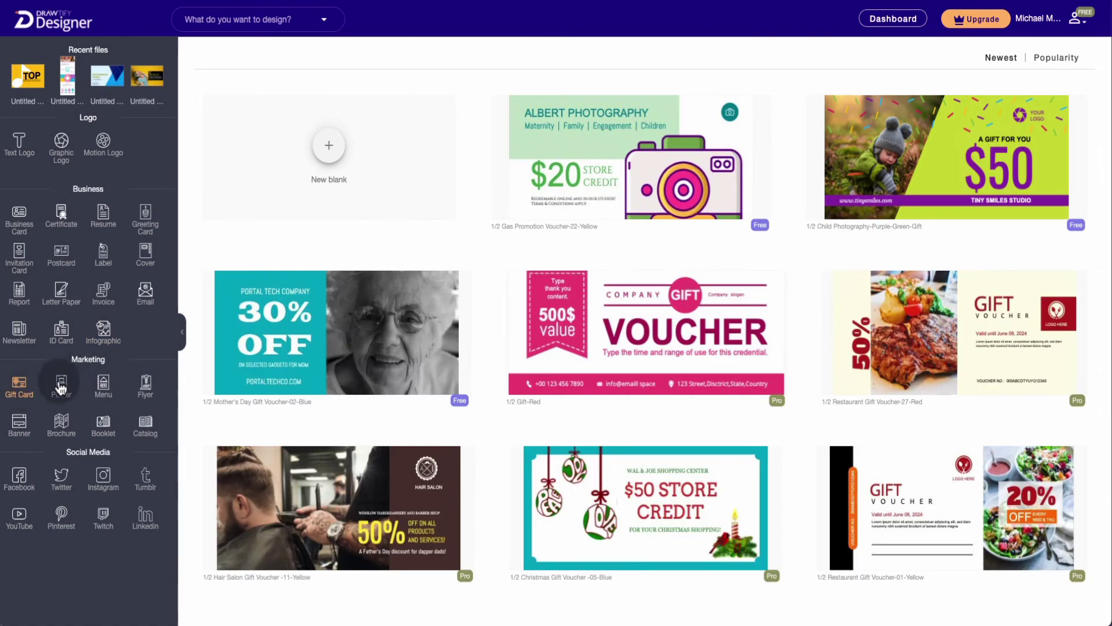
pyautogui.click(62, 386)
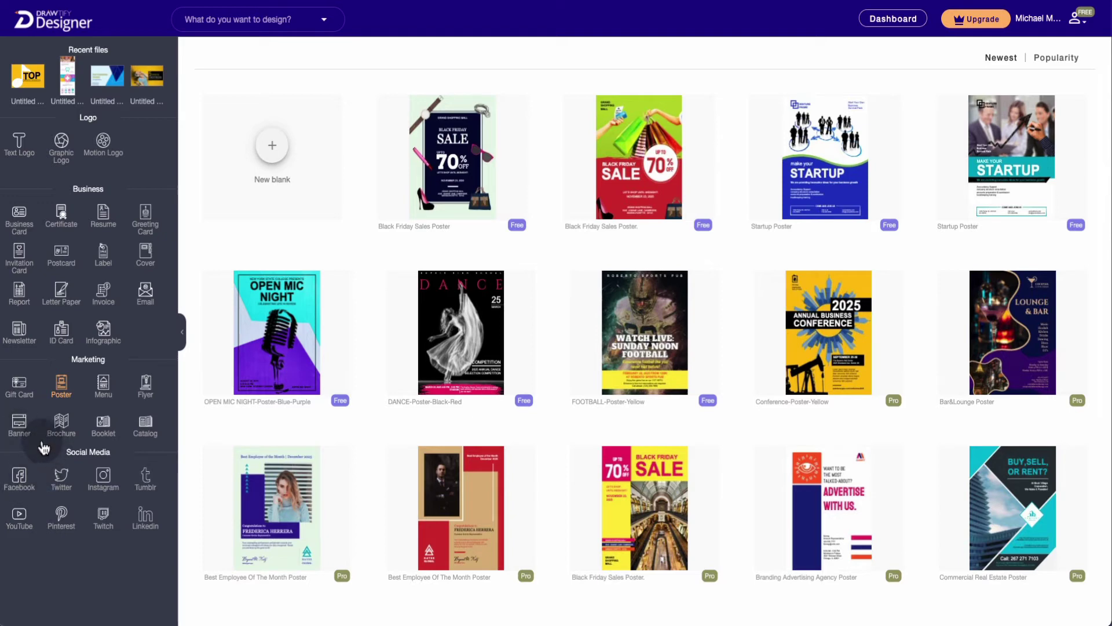
pyautogui.click(20, 429)
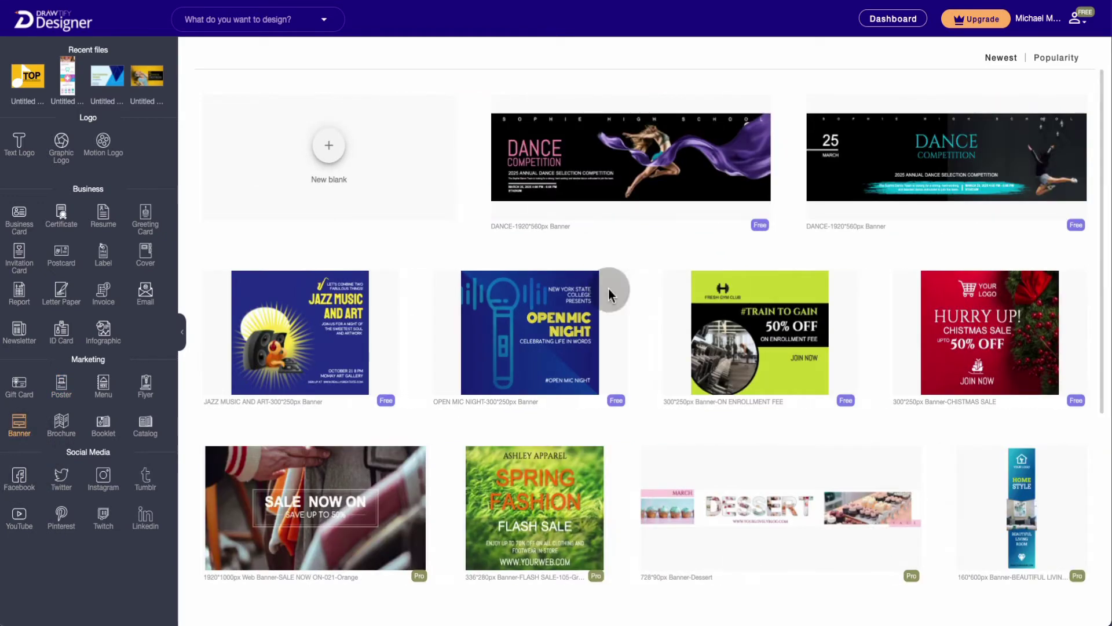
pyautogui.click(56, 429)
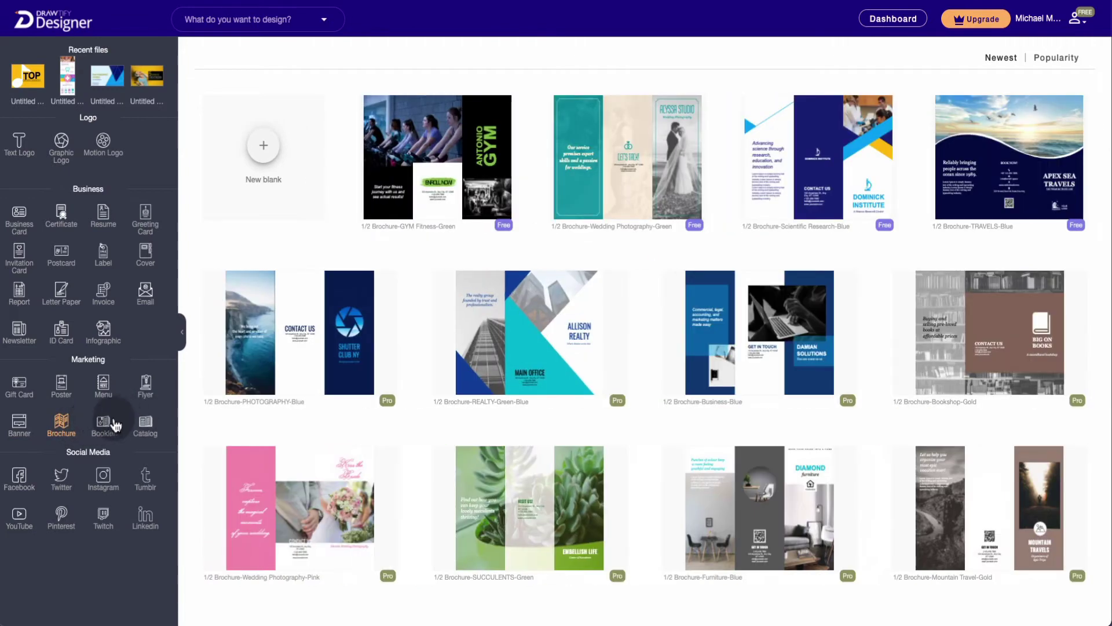
pyautogui.click(105, 426)
pyautogui.click(147, 428)
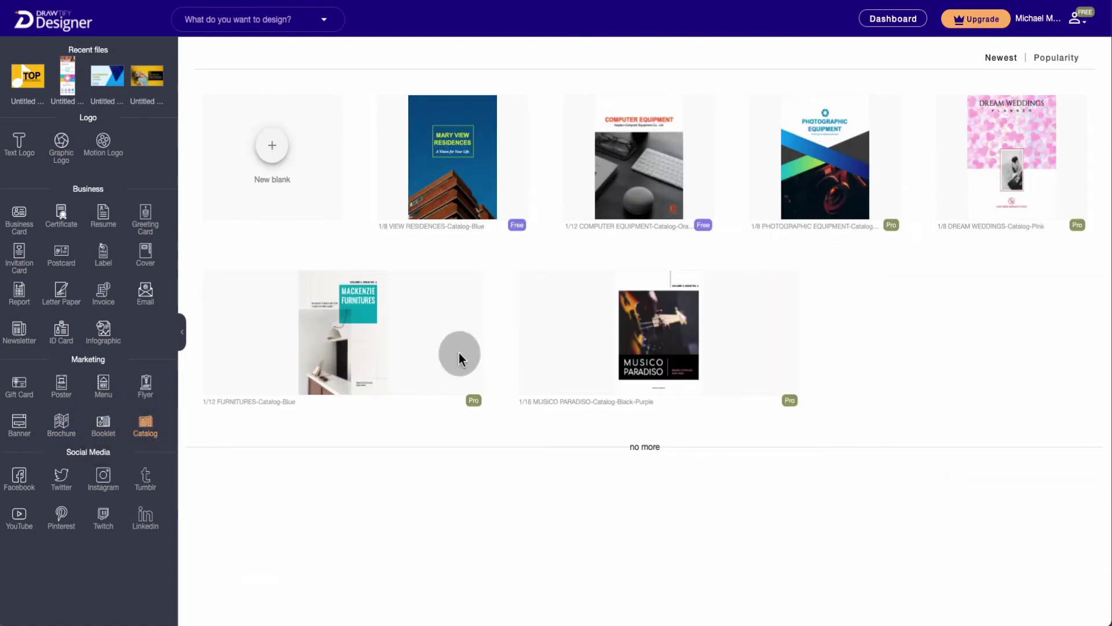
# - Browse the Facebook cover and post templates in the Social Media category
pyautogui.click(19, 481)
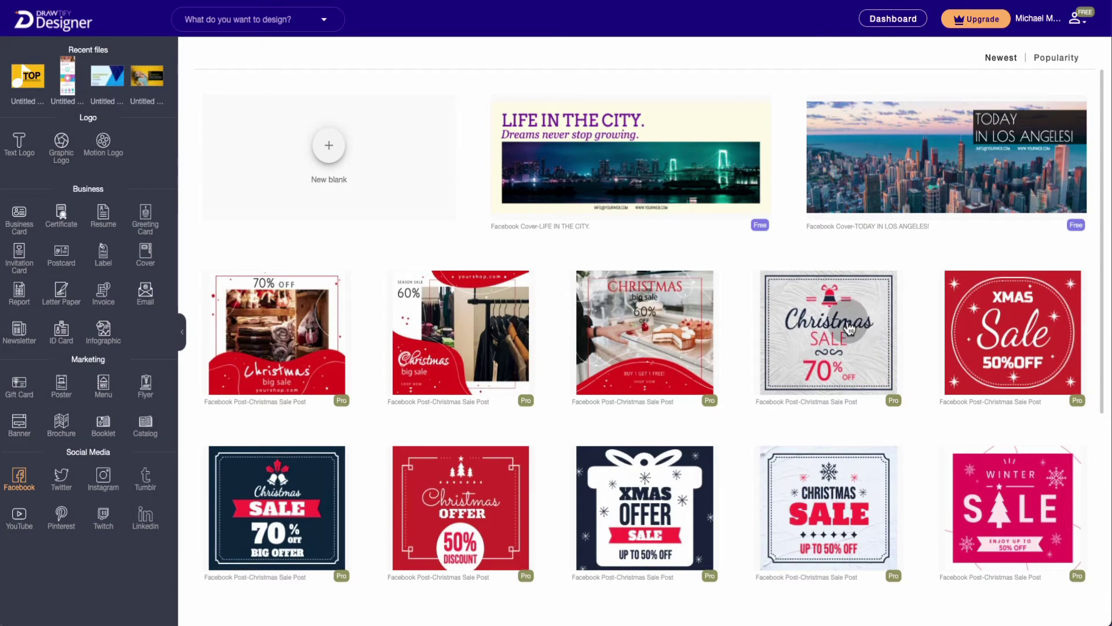
pyautogui.scroll(-8, 847, 320)
pyautogui.scroll(-12, 849, 328)
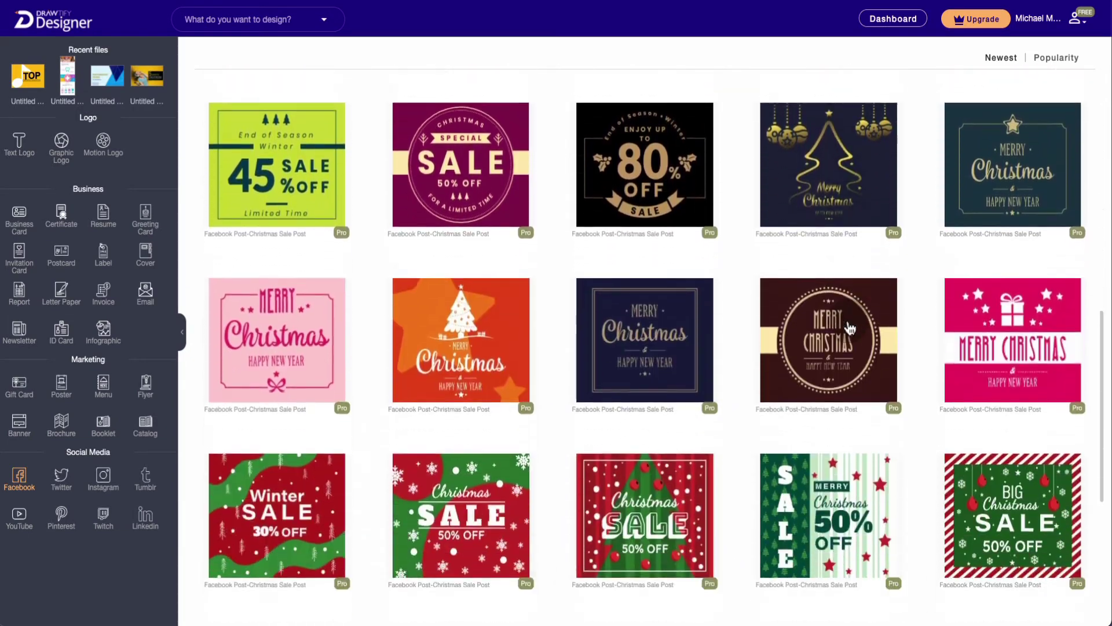
# - Browse the rest of the Facebook post templates and the Twitter, Instagram and Tumblr templates
pyautogui.scroll(-6, 847, 324)
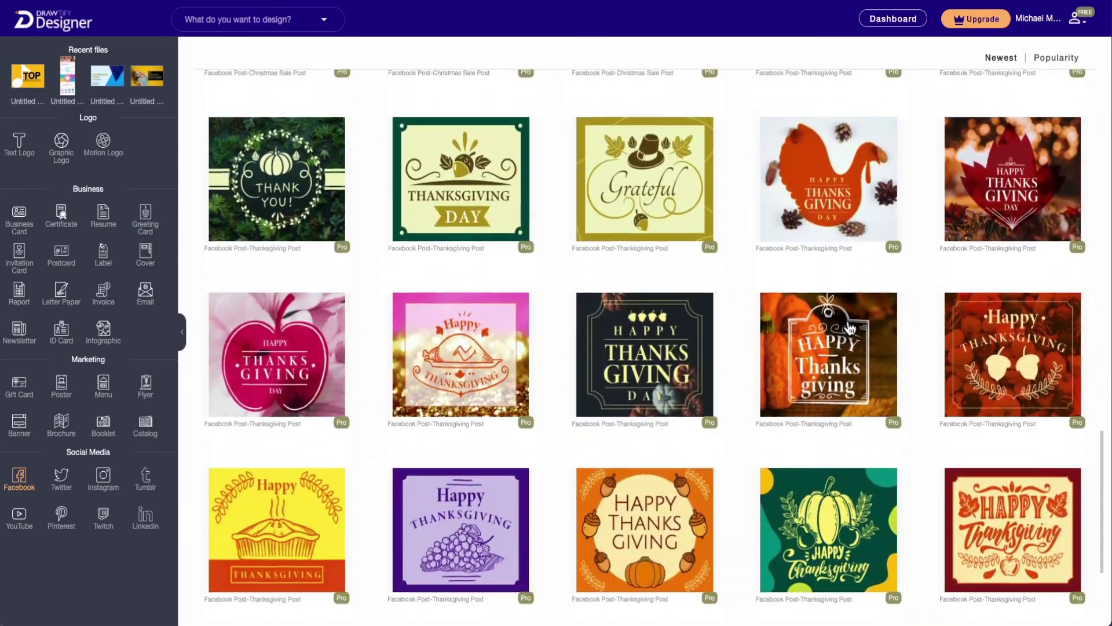
pyautogui.scroll(3, 844, 322)
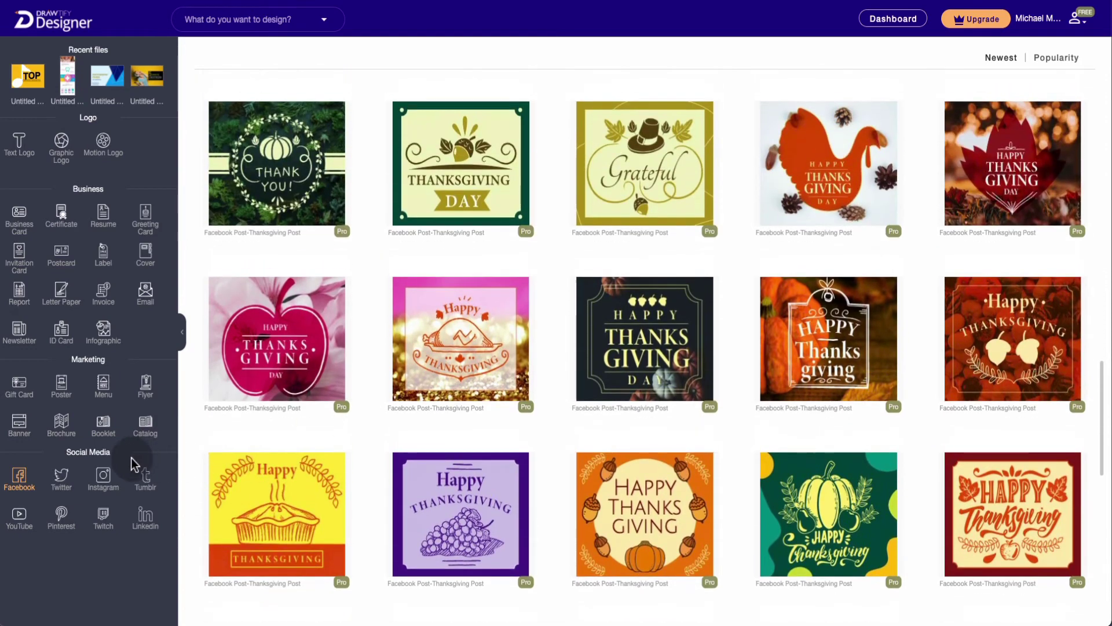
pyautogui.click(61, 475)
pyautogui.click(97, 476)
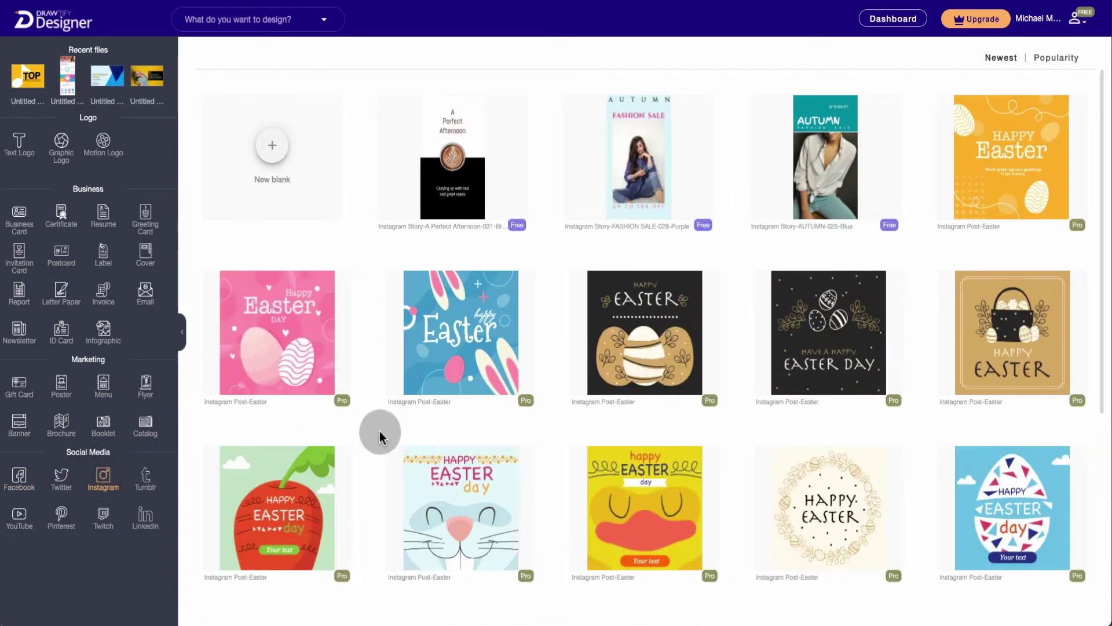
pyautogui.scroll(-1, 377, 428)
pyautogui.click(152, 482)
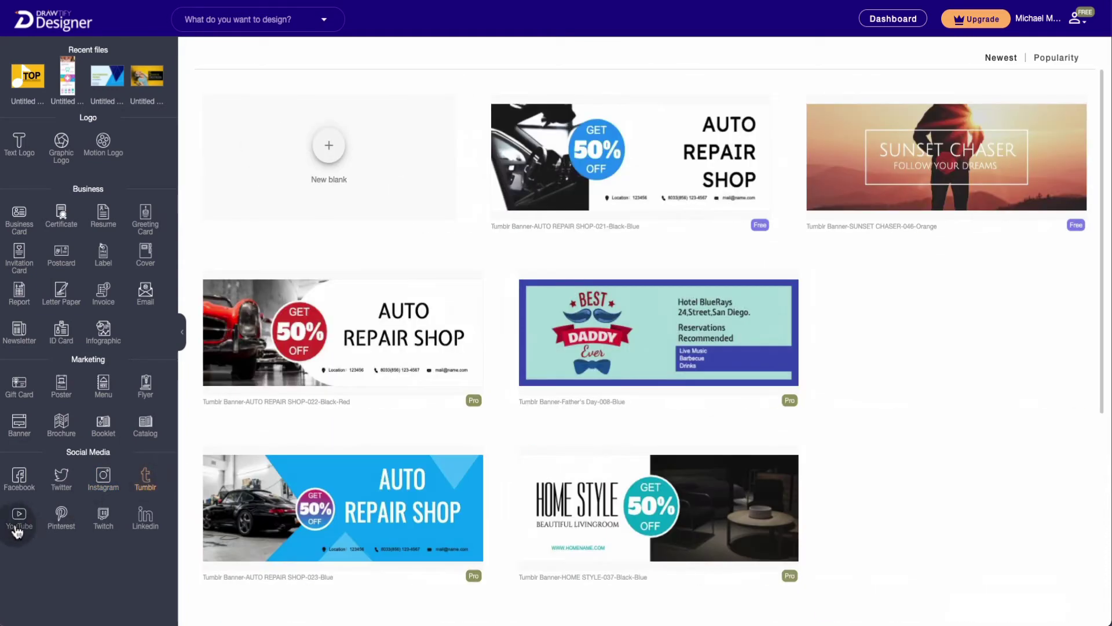
# - Browse the YouTube templates and compare their order when sorted by popularity and by newest
pyautogui.click(19, 518)
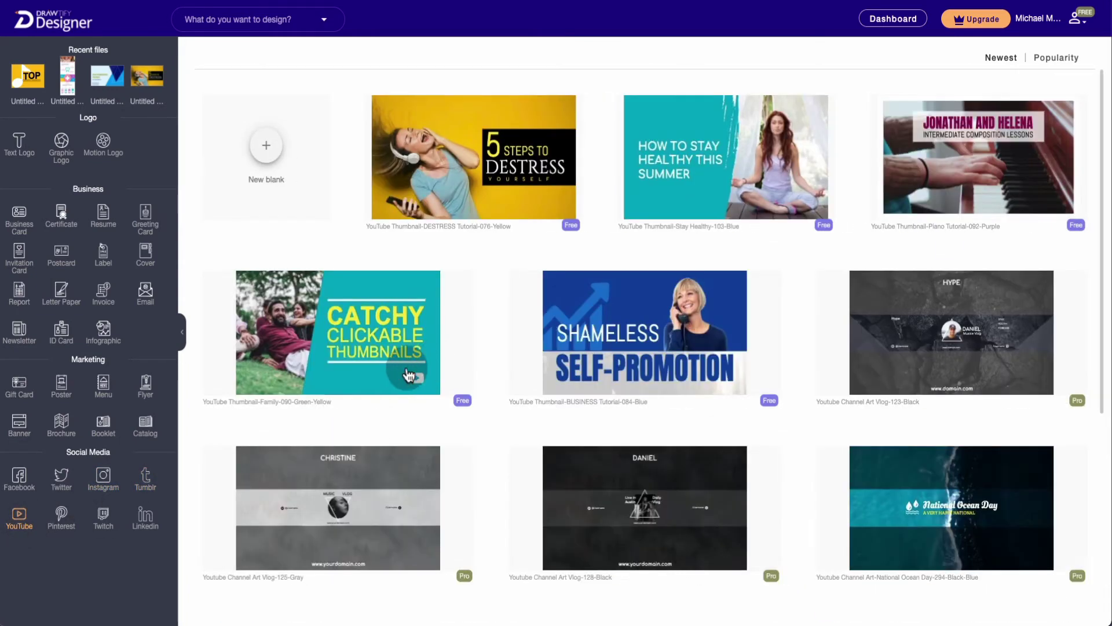
pyautogui.scroll(-5, 401, 370)
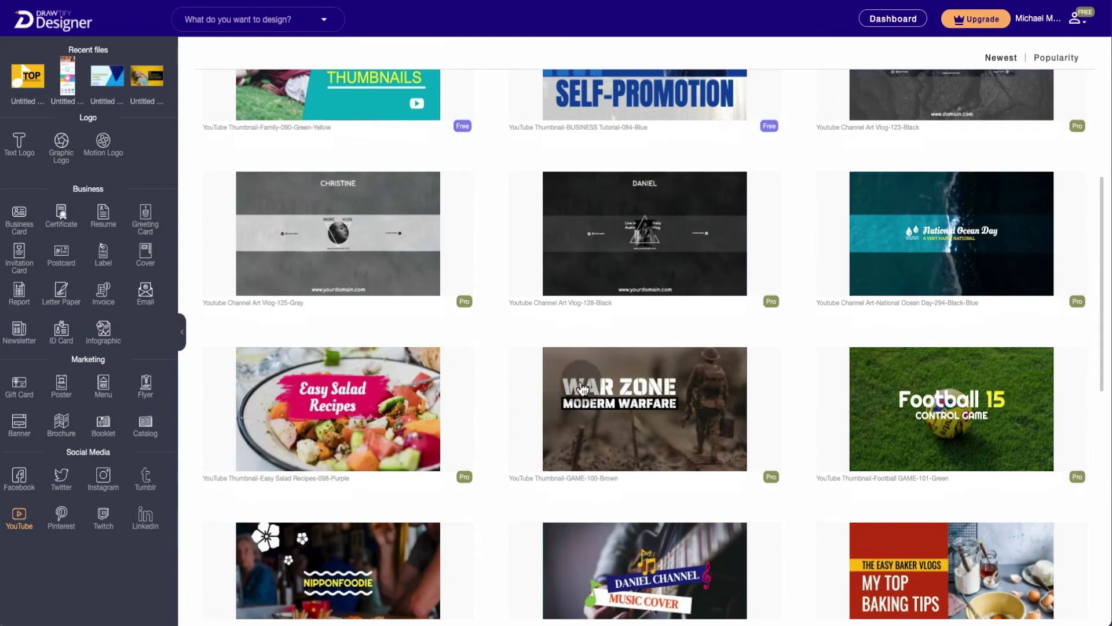
pyautogui.scroll(-8, 566, 381)
pyautogui.scroll(-5, 566, 382)
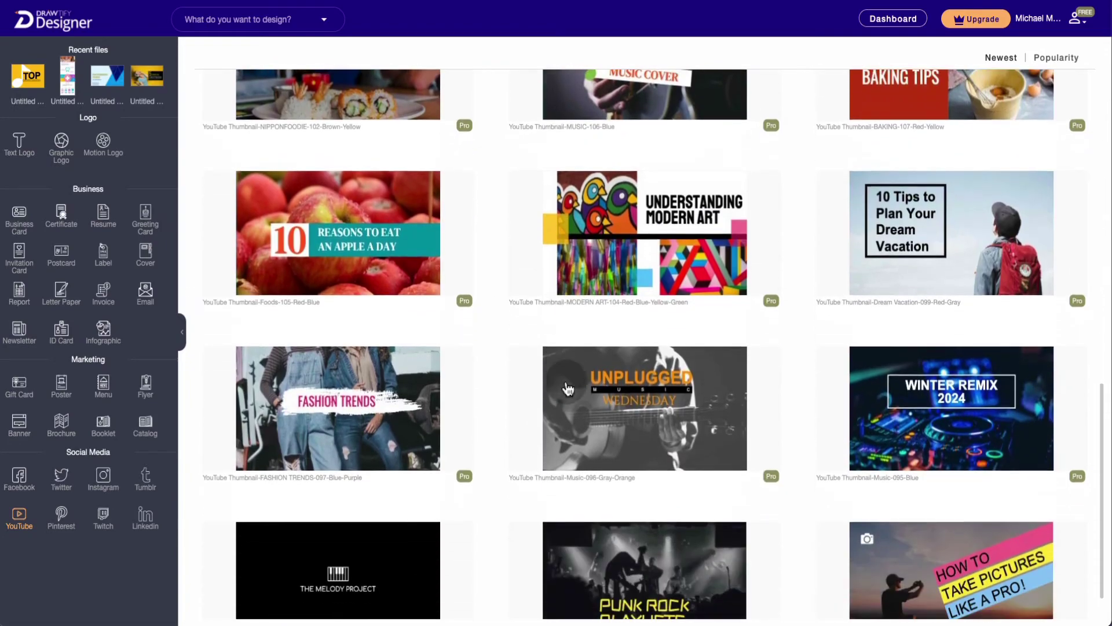
pyautogui.scroll(15, 534, 370)
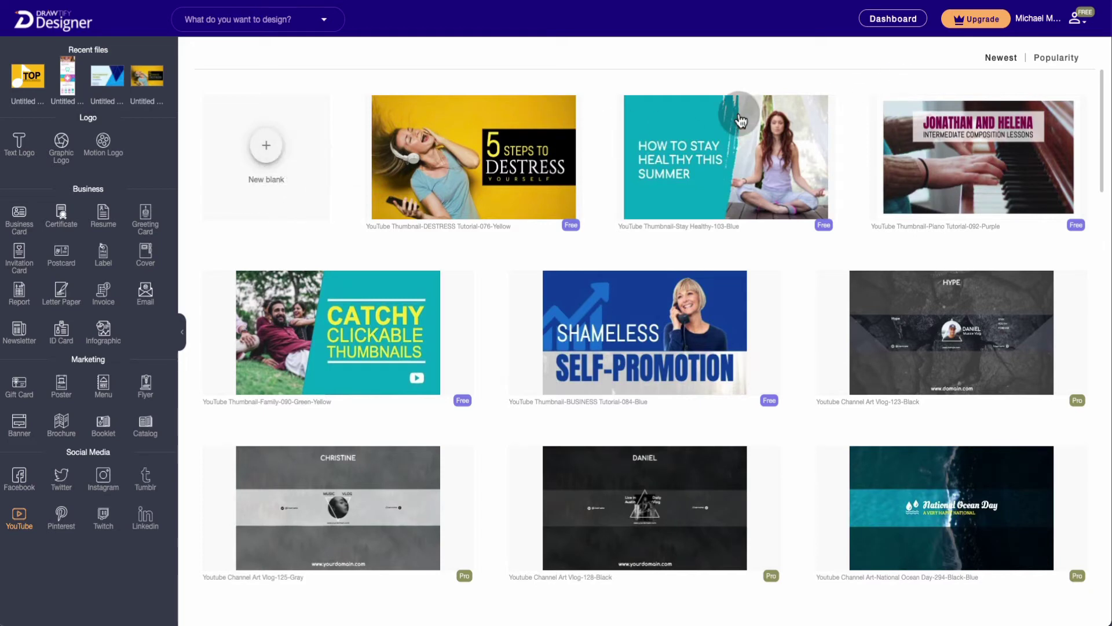
pyautogui.click(1064, 73)
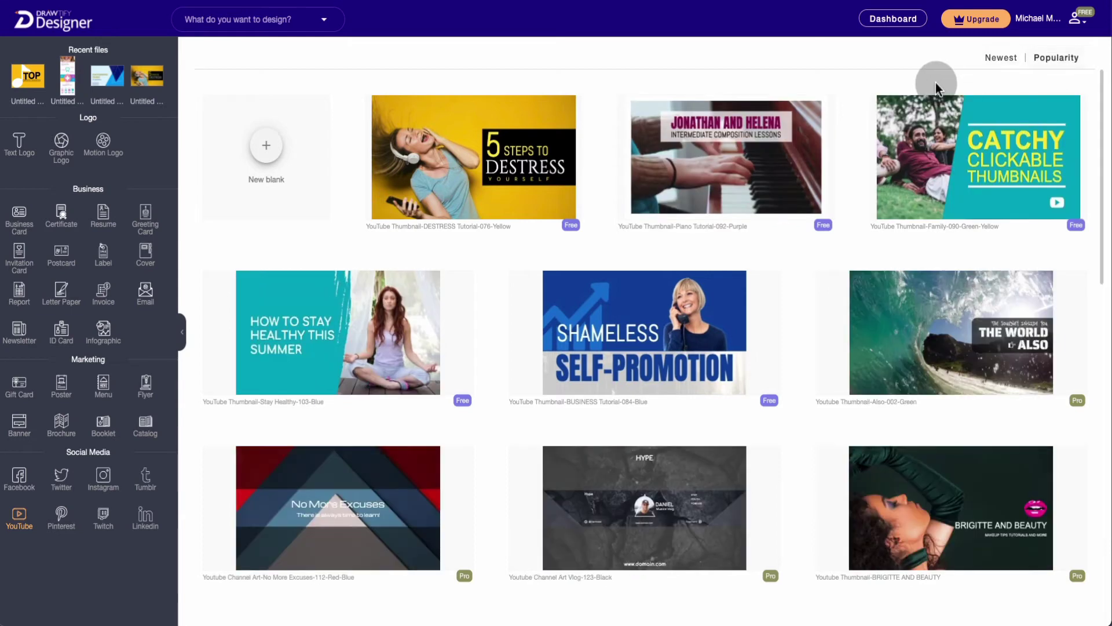
pyautogui.click(1005, 68)
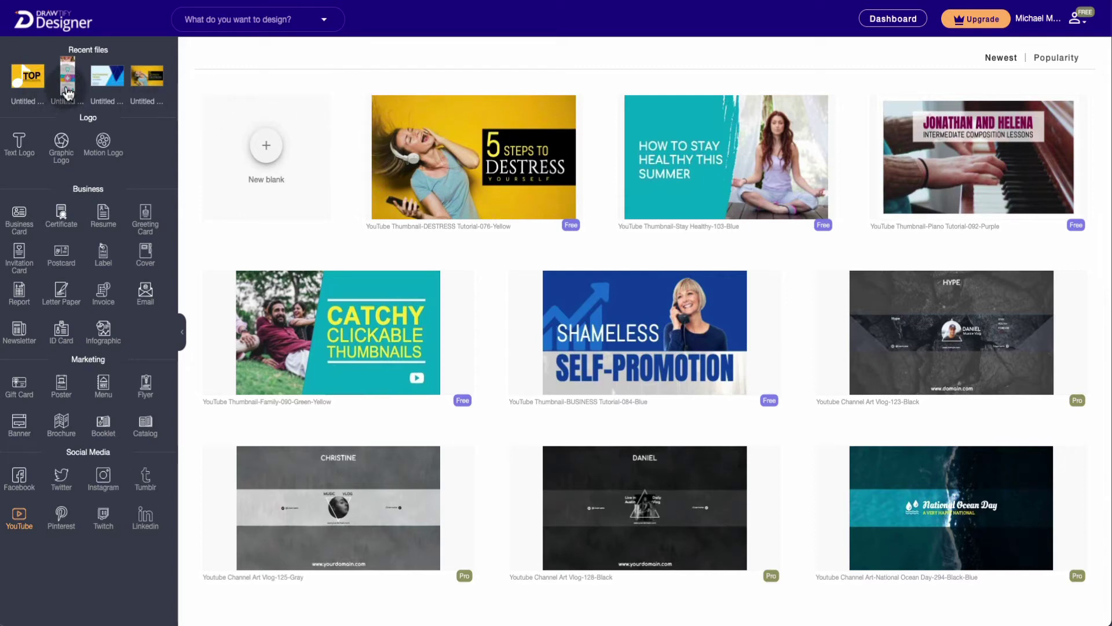
# - Open the recent Tooth Health Protection infographic and look over its sections at 75% zoom
pyautogui.click(67, 92)
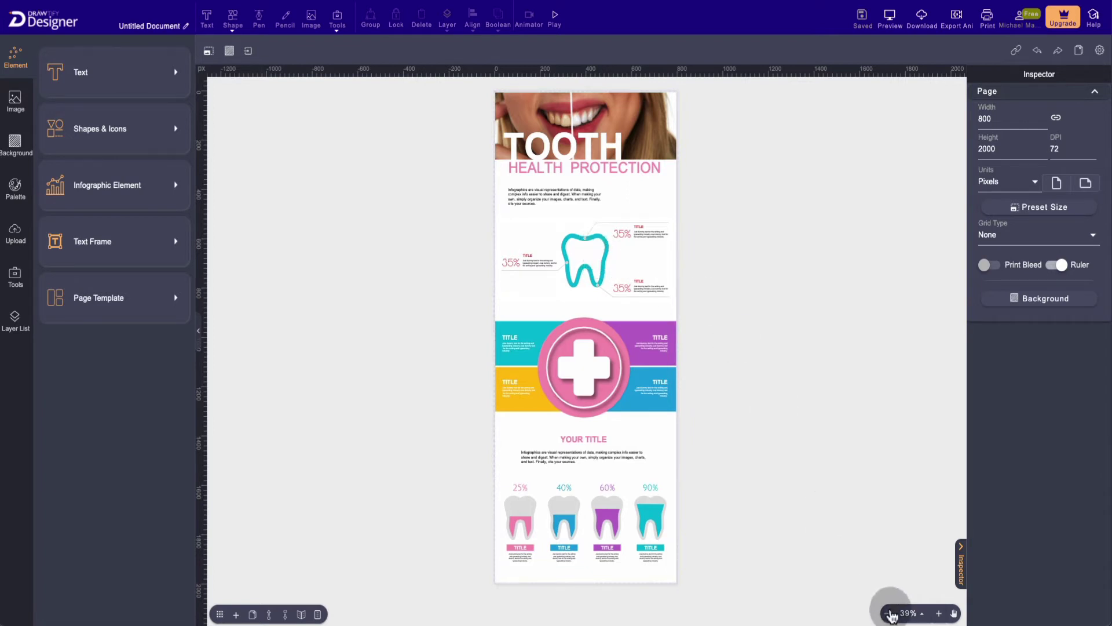
pyautogui.click(923, 615)
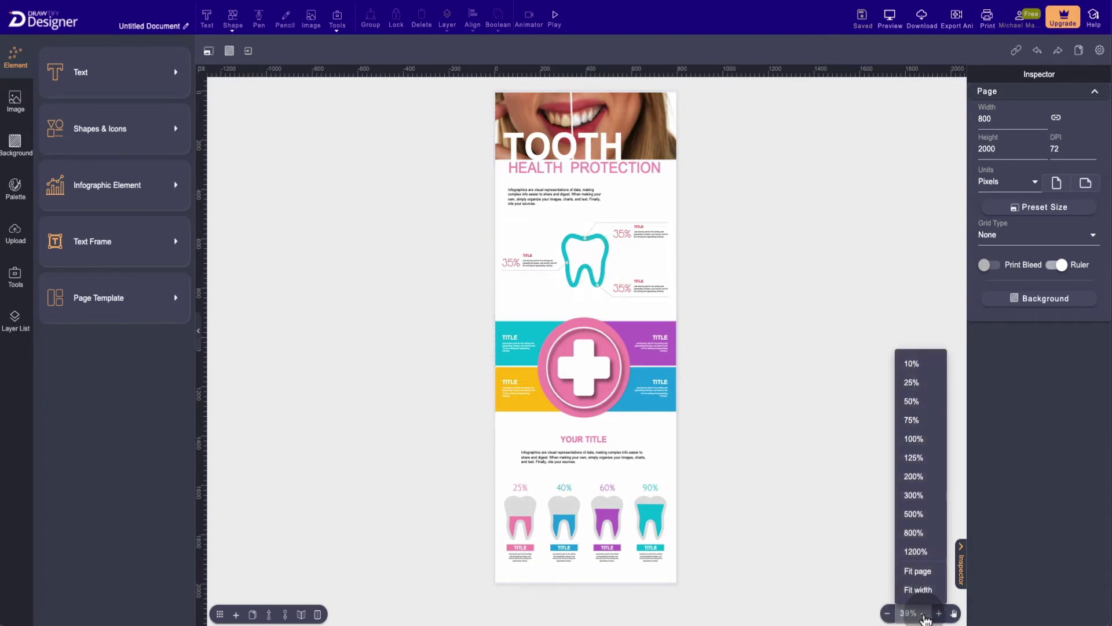
pyautogui.click(914, 420)
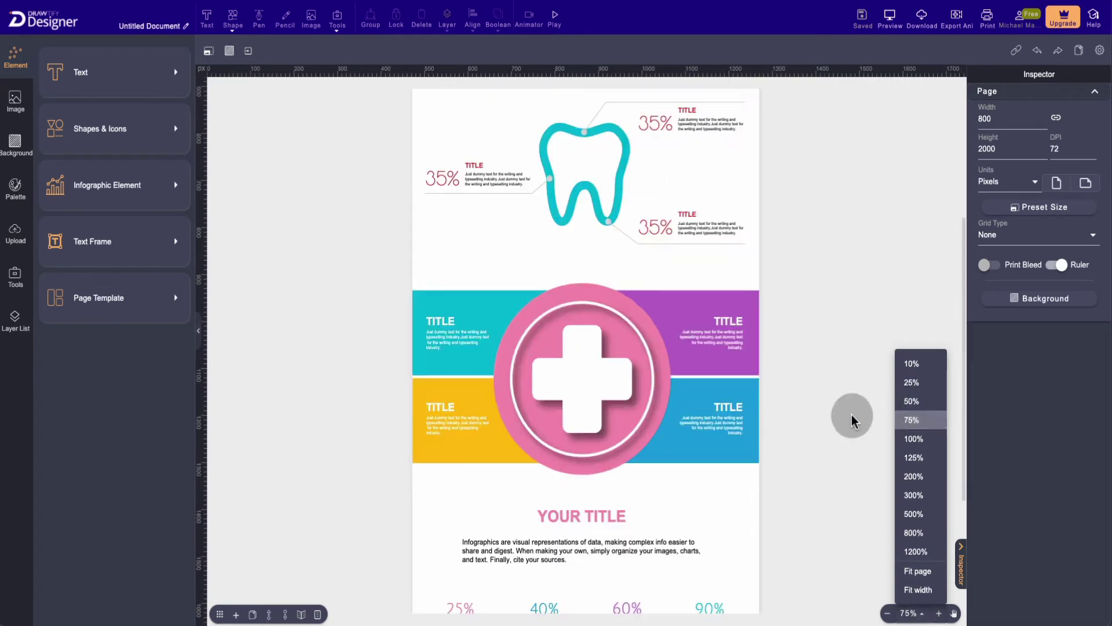
pyautogui.click(851, 415)
pyautogui.scroll(5, 863, 358)
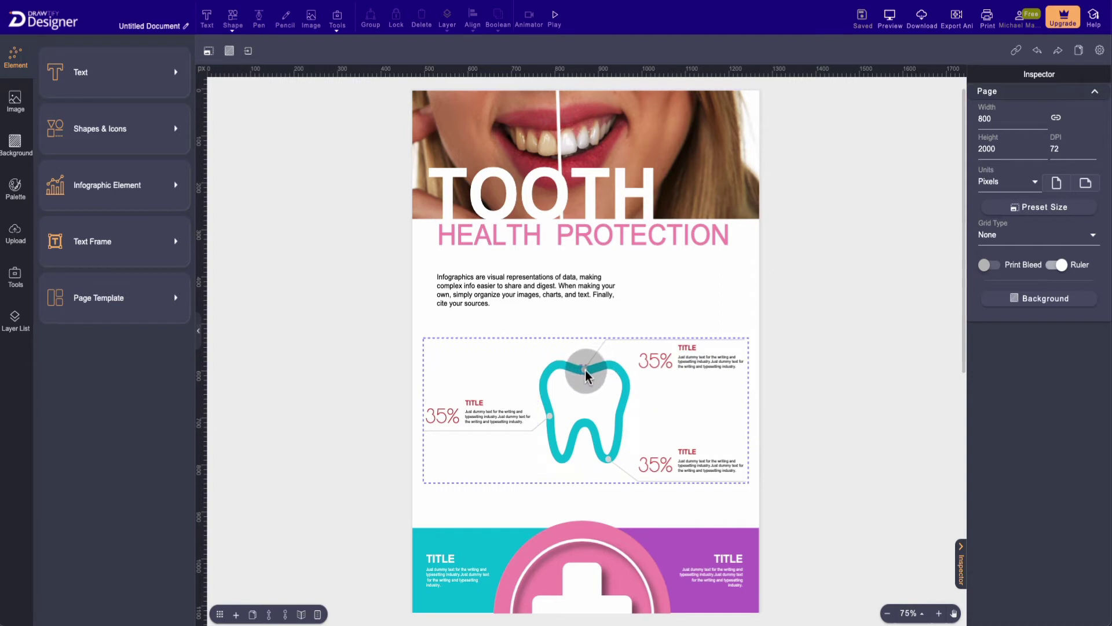
pyautogui.click(680, 375)
pyautogui.scroll(-5, 712, 377)
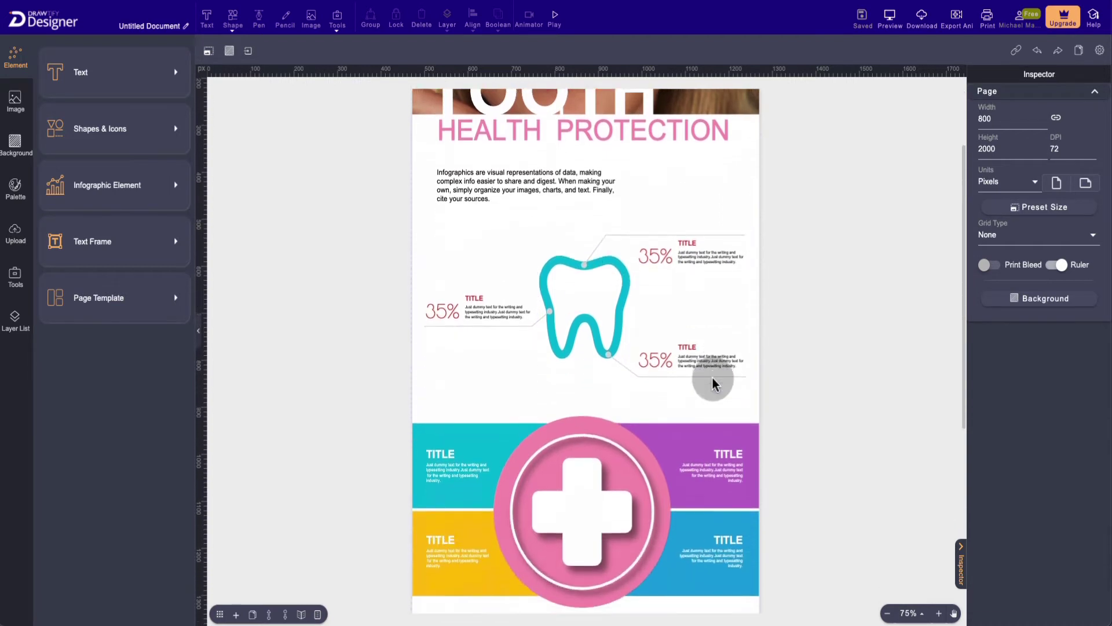
pyautogui.scroll(-4, 712, 378)
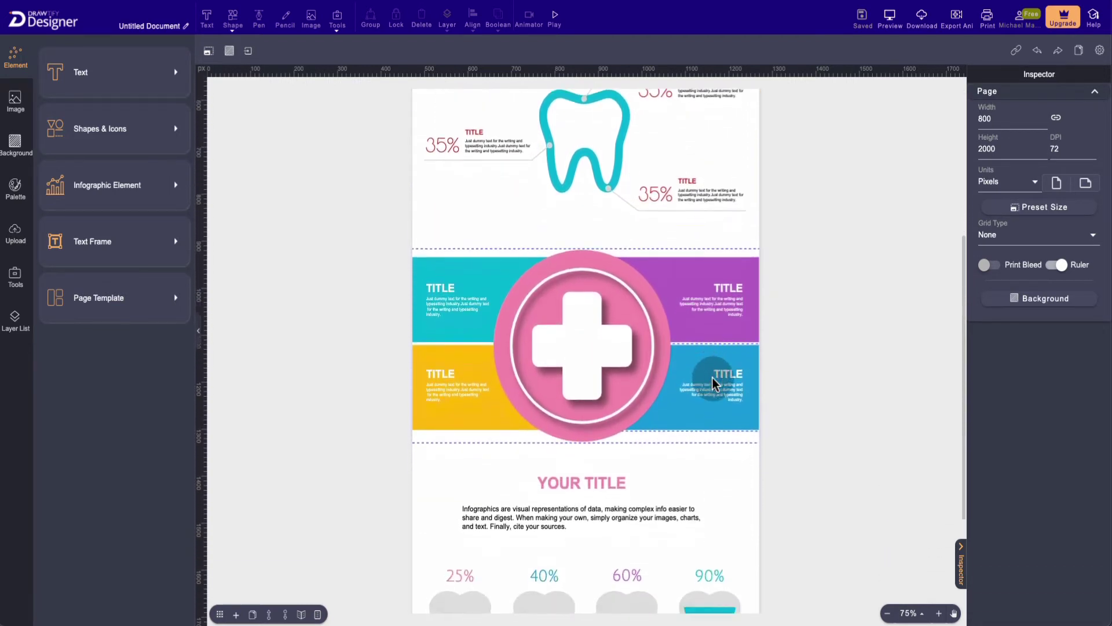
pyautogui.scroll(8, 713, 378)
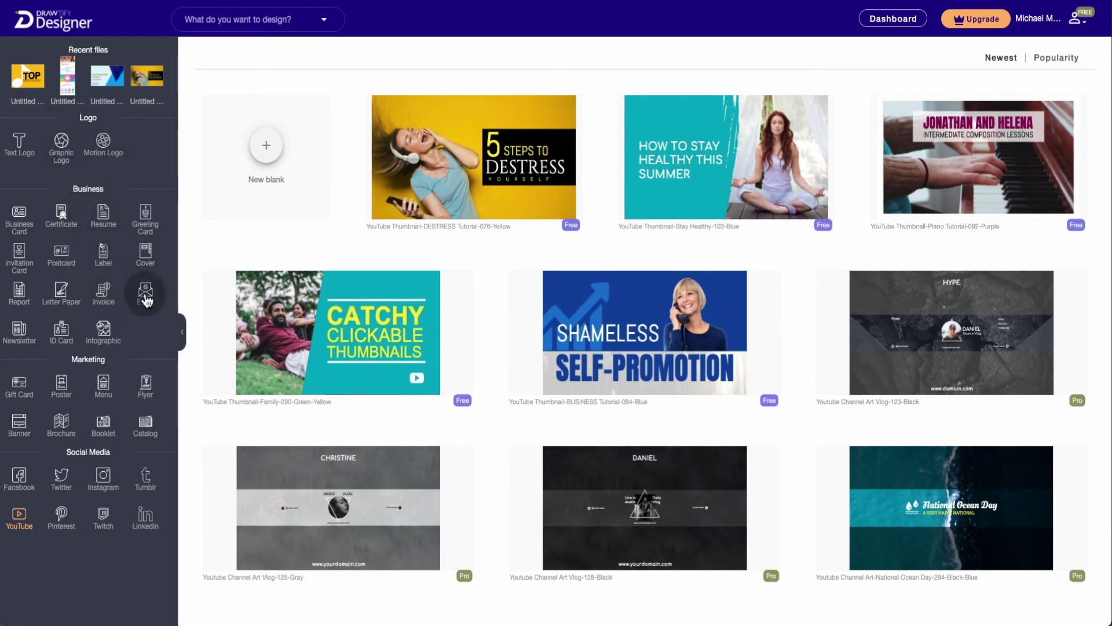
# - Browse the business Infographic templates, including the timelines, SWOT analyses and status reports
pyautogui.click(104, 331)
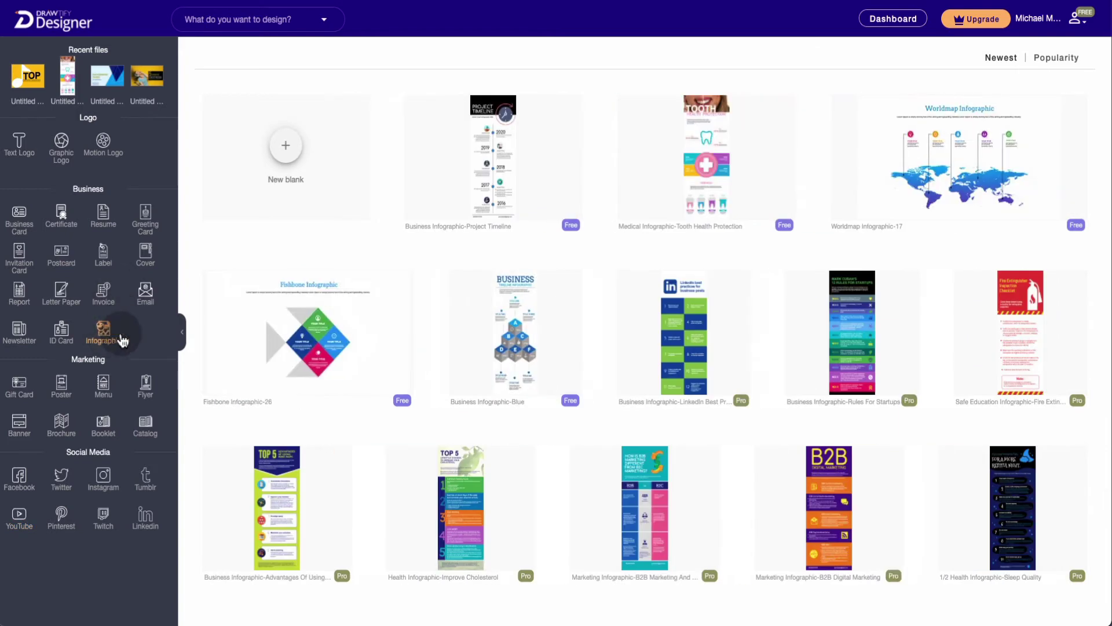
pyautogui.scroll(-4, 649, 243)
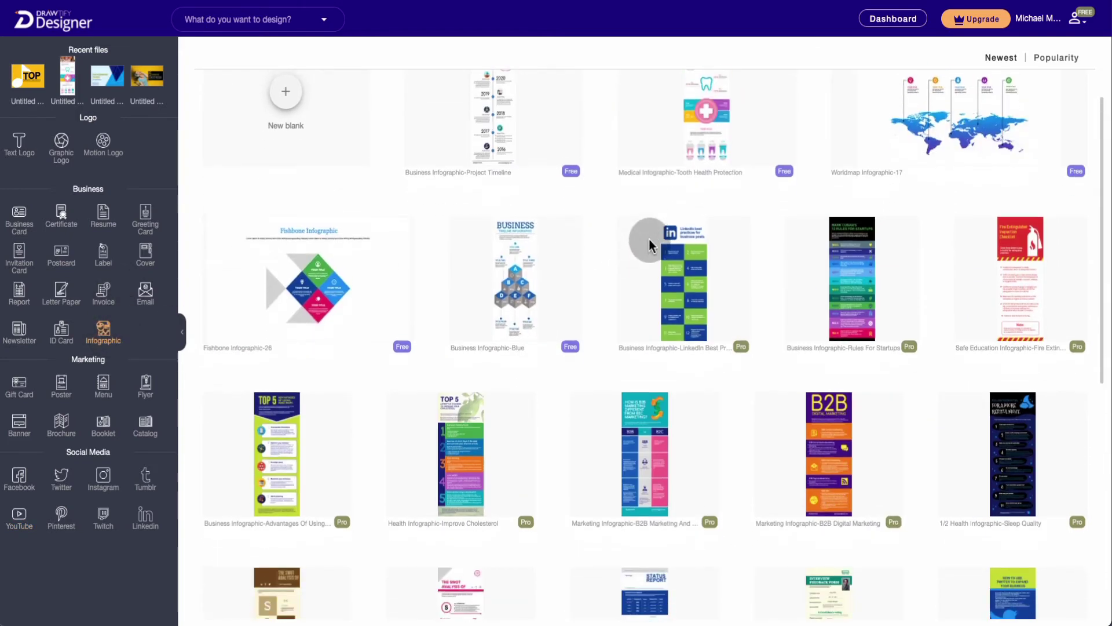
pyautogui.scroll(-3, 652, 246)
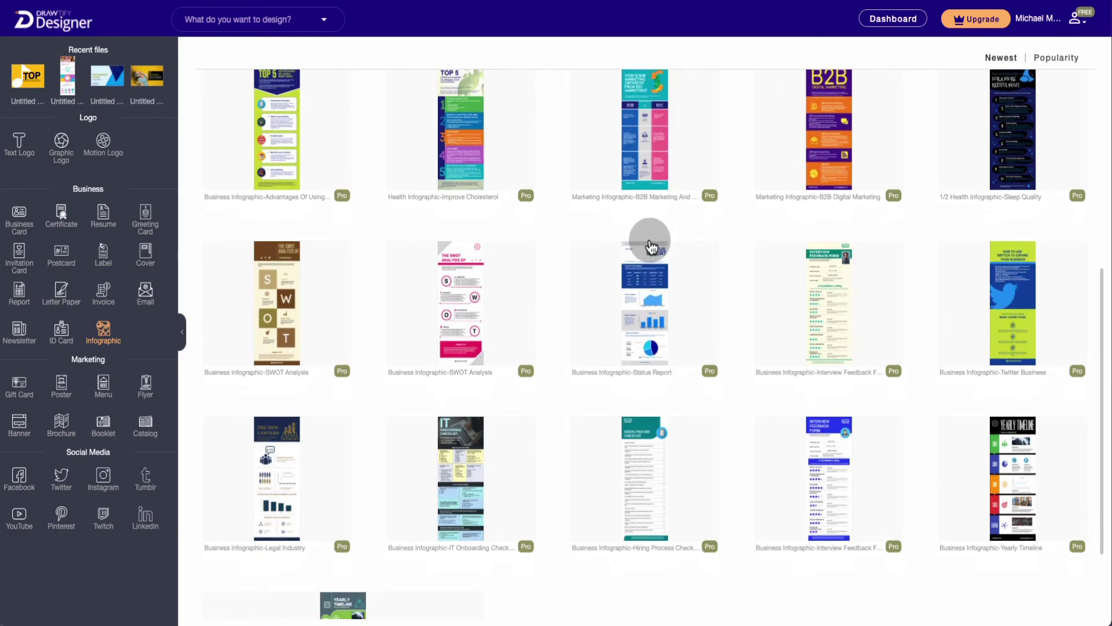
pyautogui.scroll(-8, 649, 246)
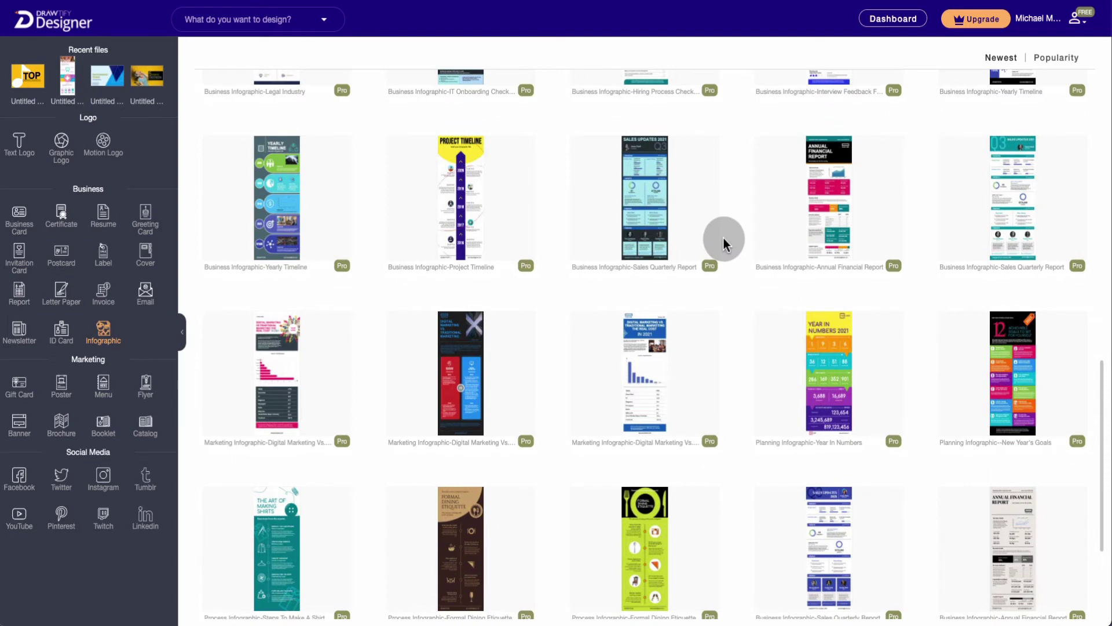
pyautogui.scroll(-2, 723, 242)
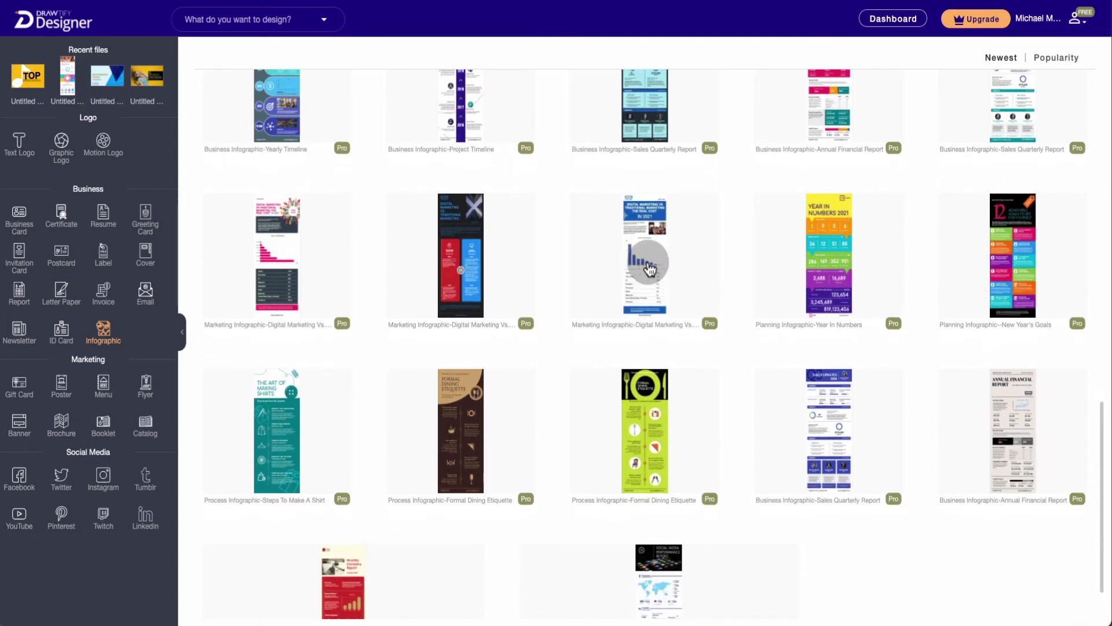
pyautogui.scroll(-3, 708, 250)
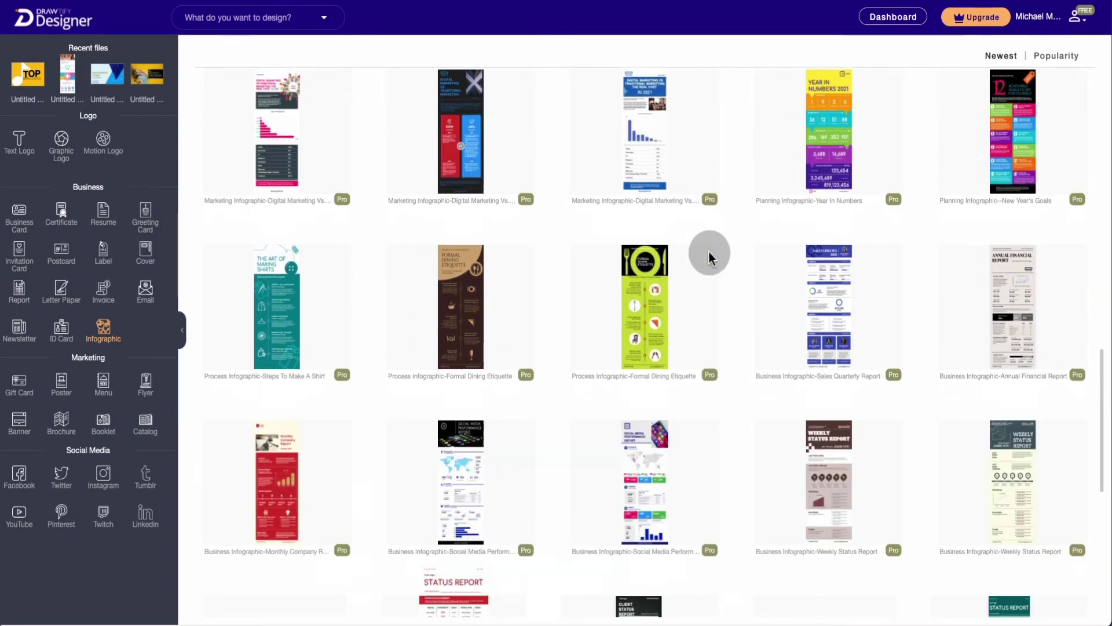
pyautogui.scroll(-4, 707, 254)
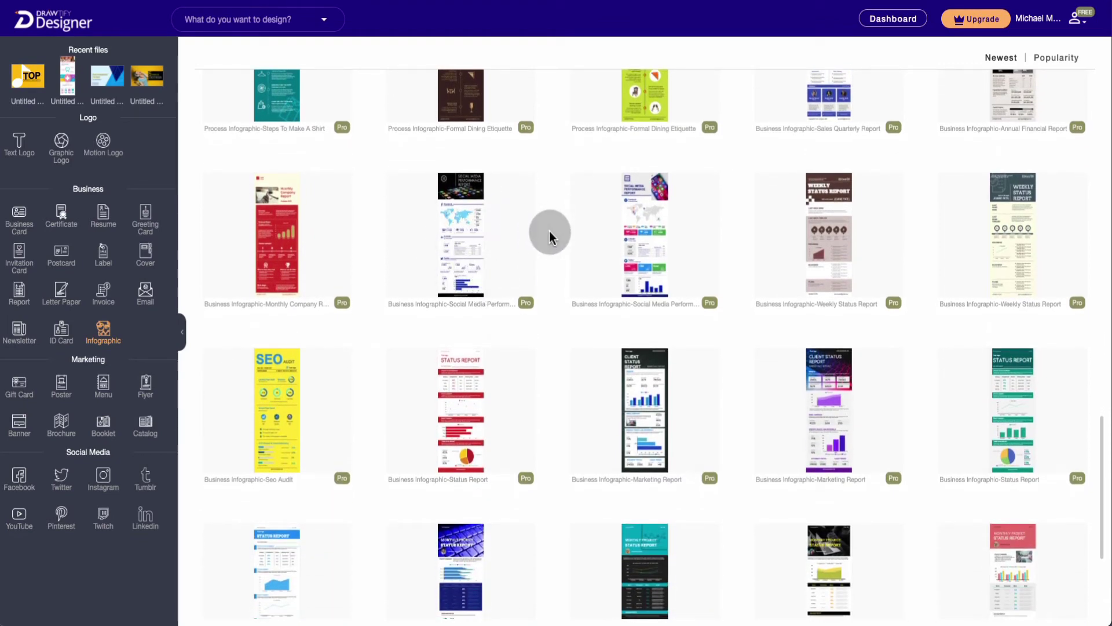
# - Try to open a Pro social media performance infographic, dismiss the upgrade offer and return to the first infographic templates
pyautogui.click(635, 224)
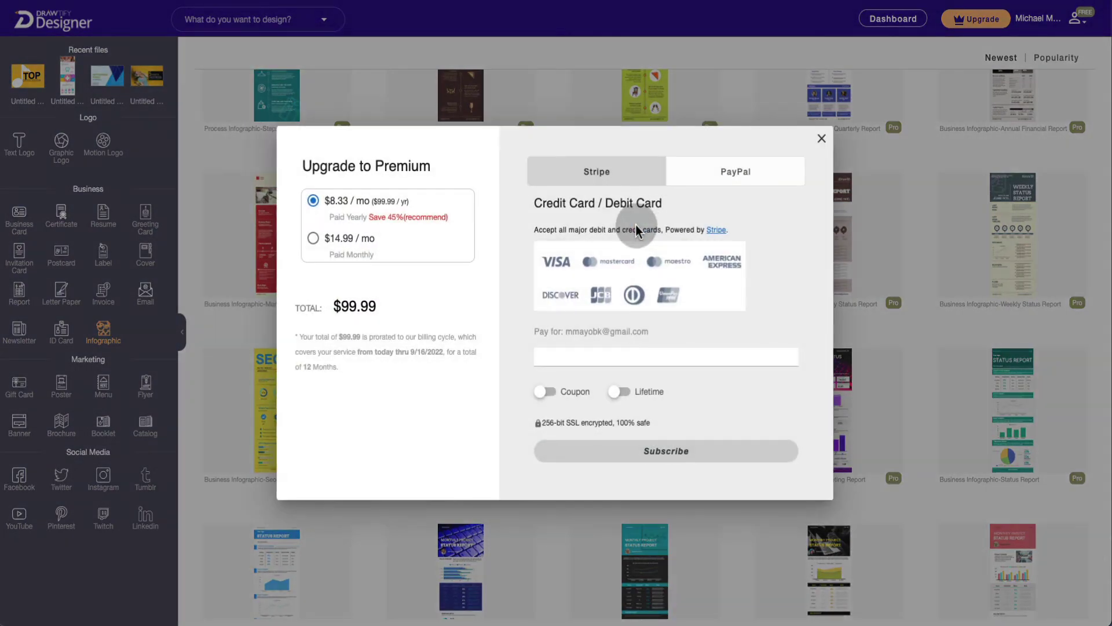
pyautogui.click(817, 139)
pyautogui.scroll(-8, 651, 281)
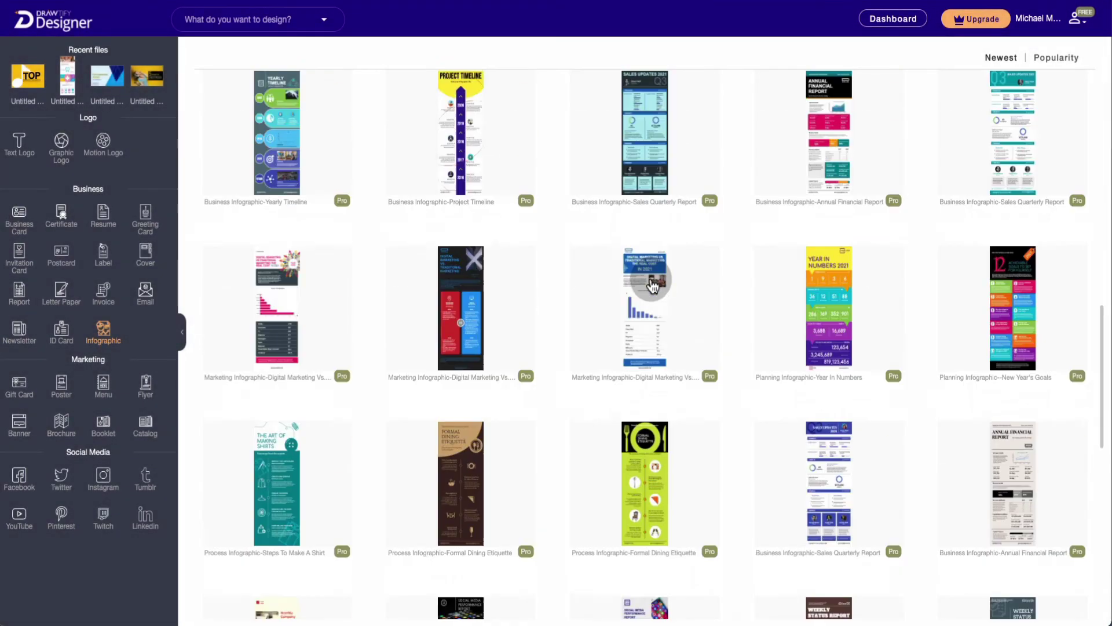
pyautogui.scroll(8, 652, 288)
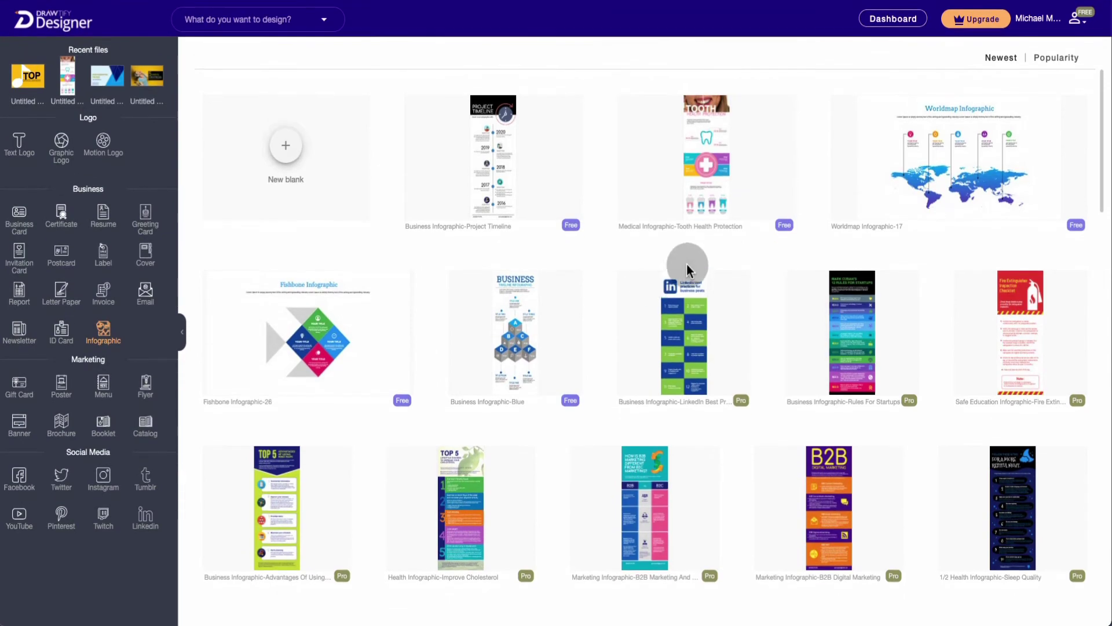
# - Open the free Worldmap Infographic-17 template, followed by the free Photographer business card with the sunset photo
pyautogui.click(939, 152)
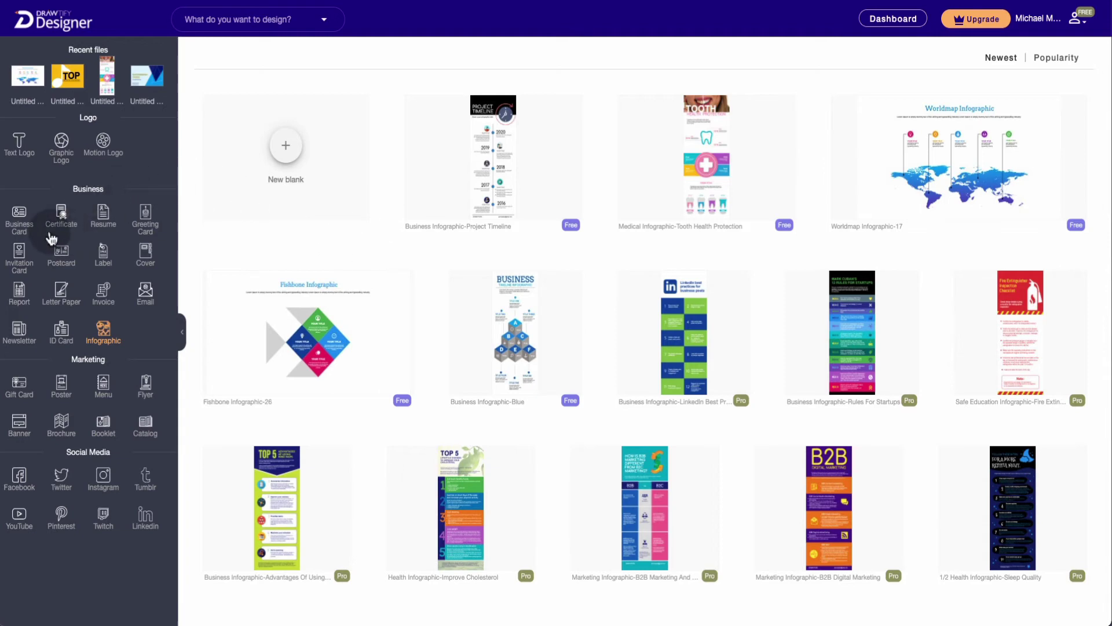
pyautogui.click(19, 217)
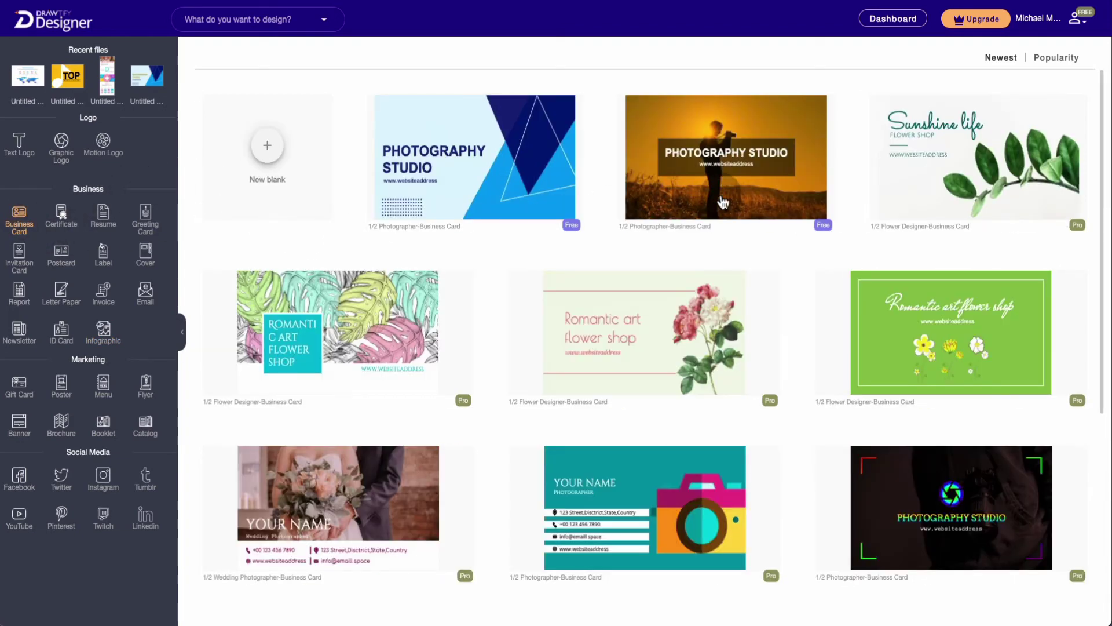
pyautogui.click(510, 226)
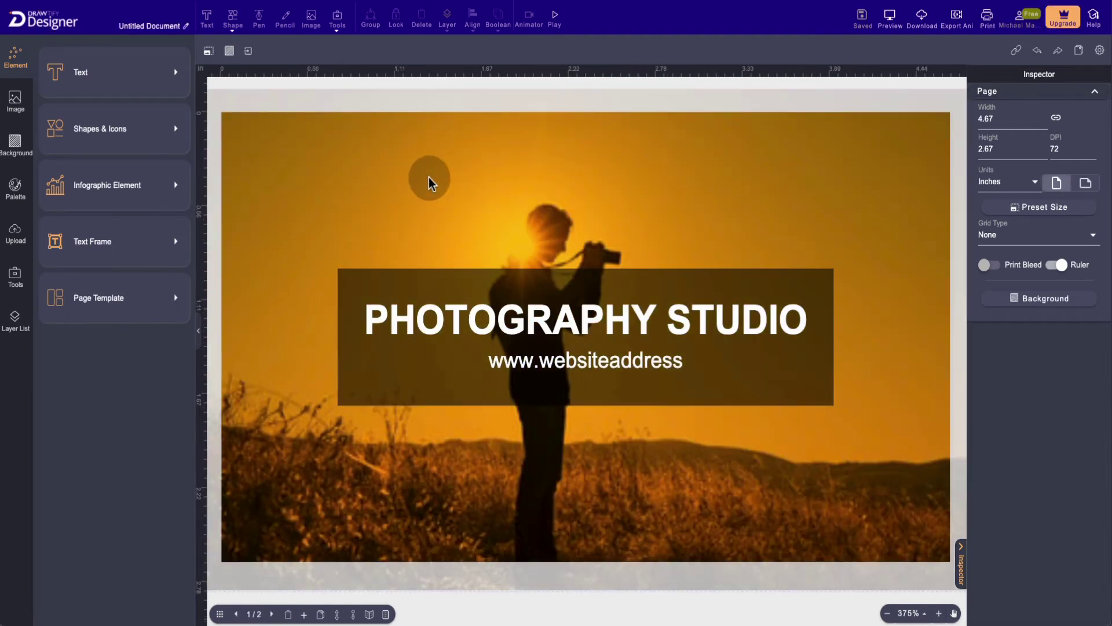
# - Browse the business card page templates available inside the editor
pyautogui.click(91, 301)
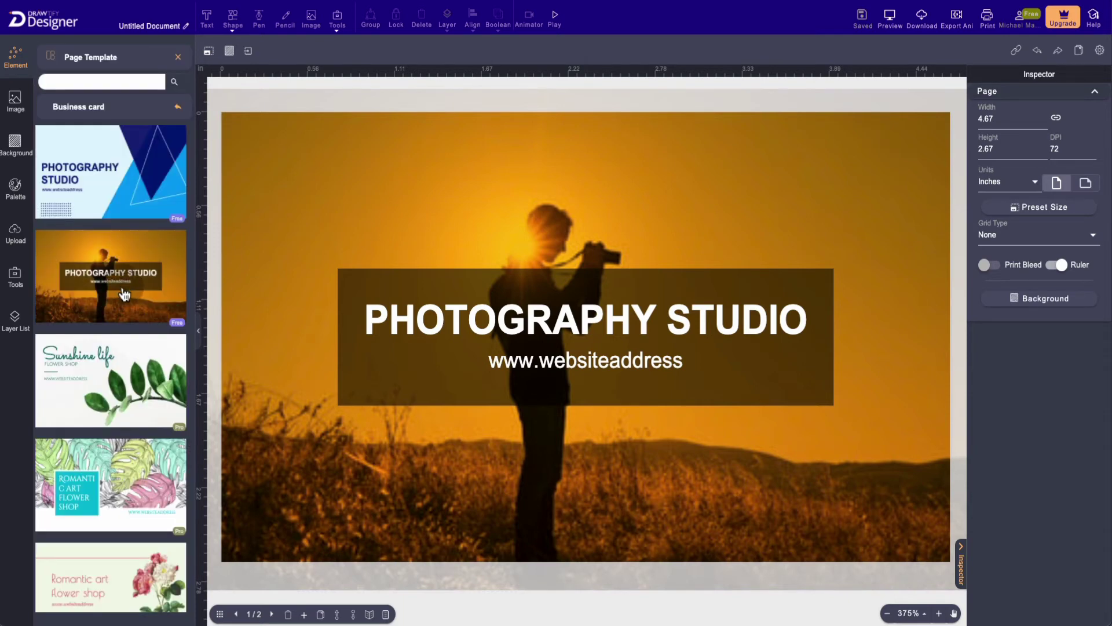
pyautogui.scroll(-15, 126, 296)
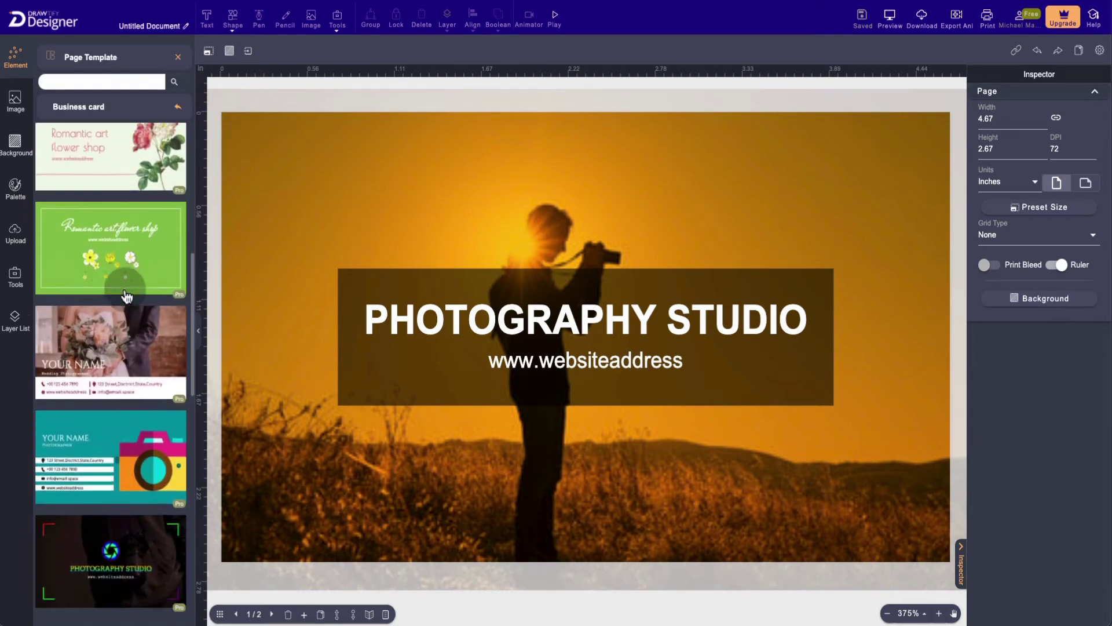
pyautogui.scroll(-1, 127, 296)
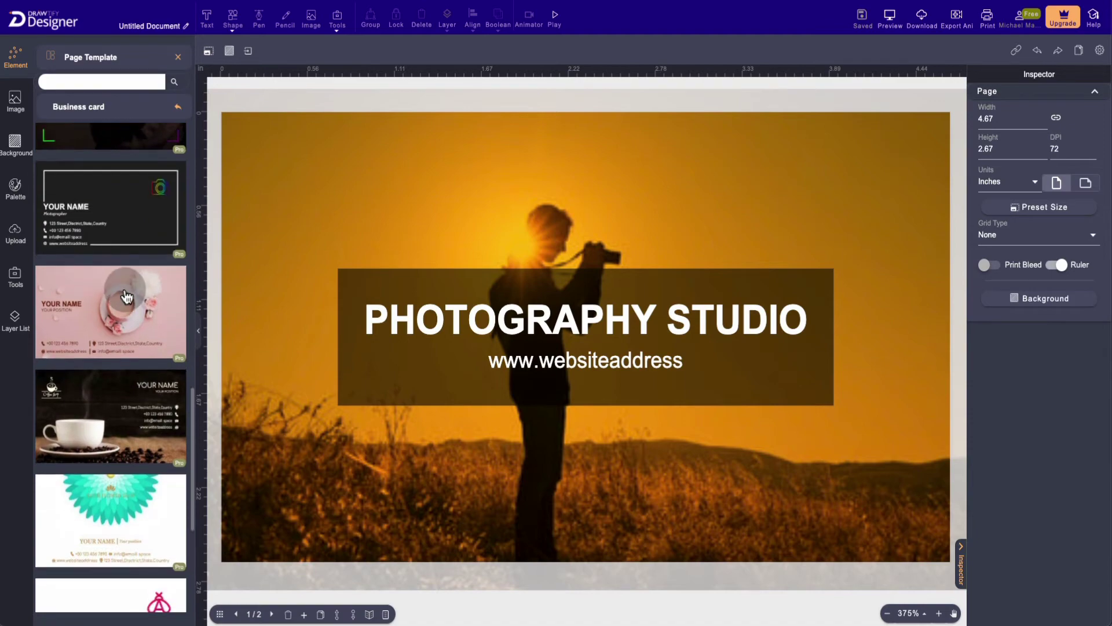
pyautogui.scroll(-15, 126, 297)
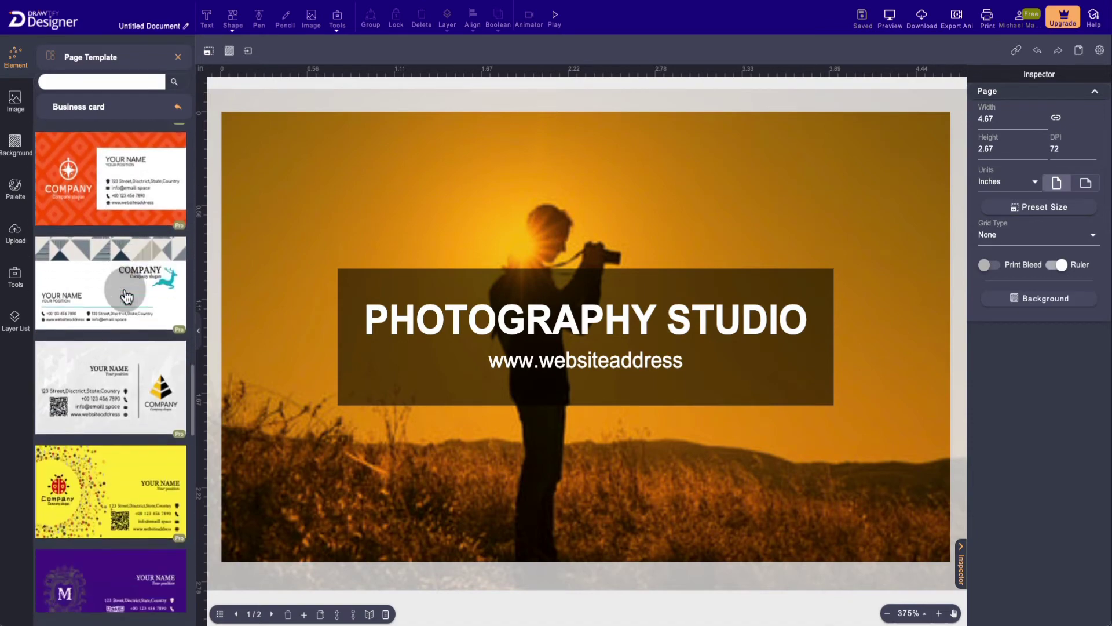
pyautogui.scroll(-5, 126, 296)
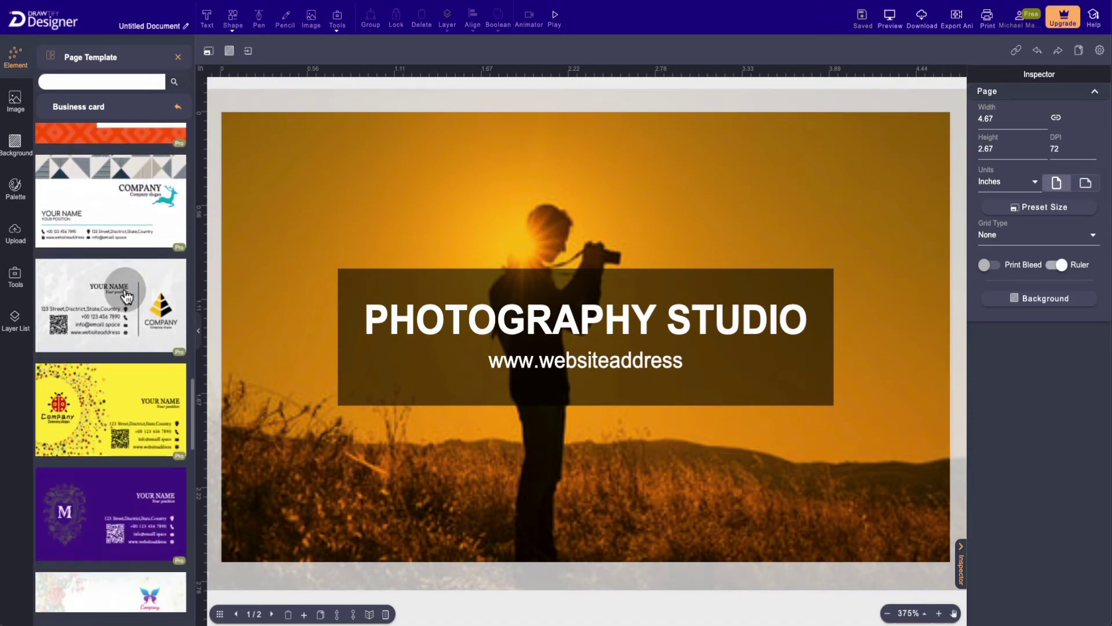
# - Try to use a Pro business card template from further down the list and dismiss the upgrade offer
pyautogui.scroll(-8, 126, 296)
pyautogui.click(118, 336)
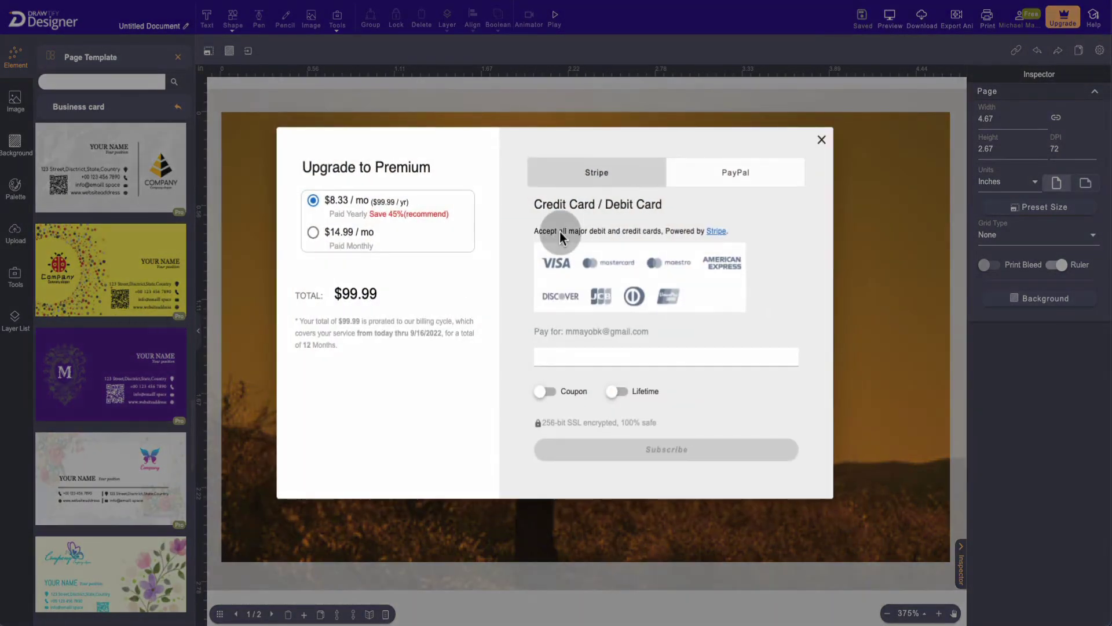
pyautogui.click(821, 139)
# - Apply all pages of the free blue triangle Photography Studio business card template, replacing the document's existing pages
pyautogui.scroll(12, 138, 291)
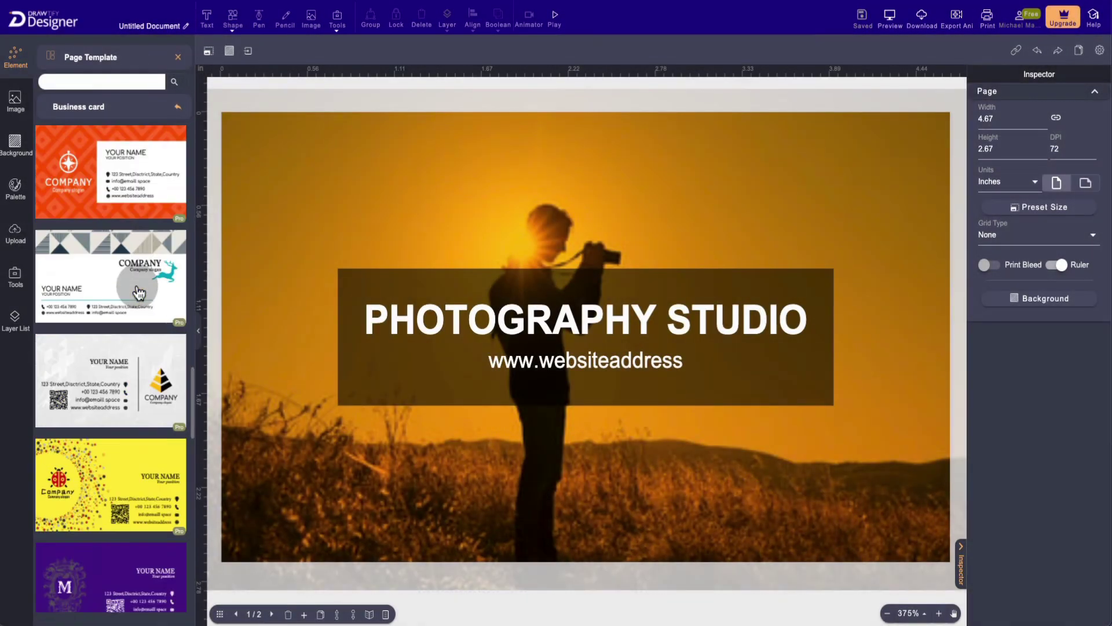
pyautogui.scroll(15, 138, 292)
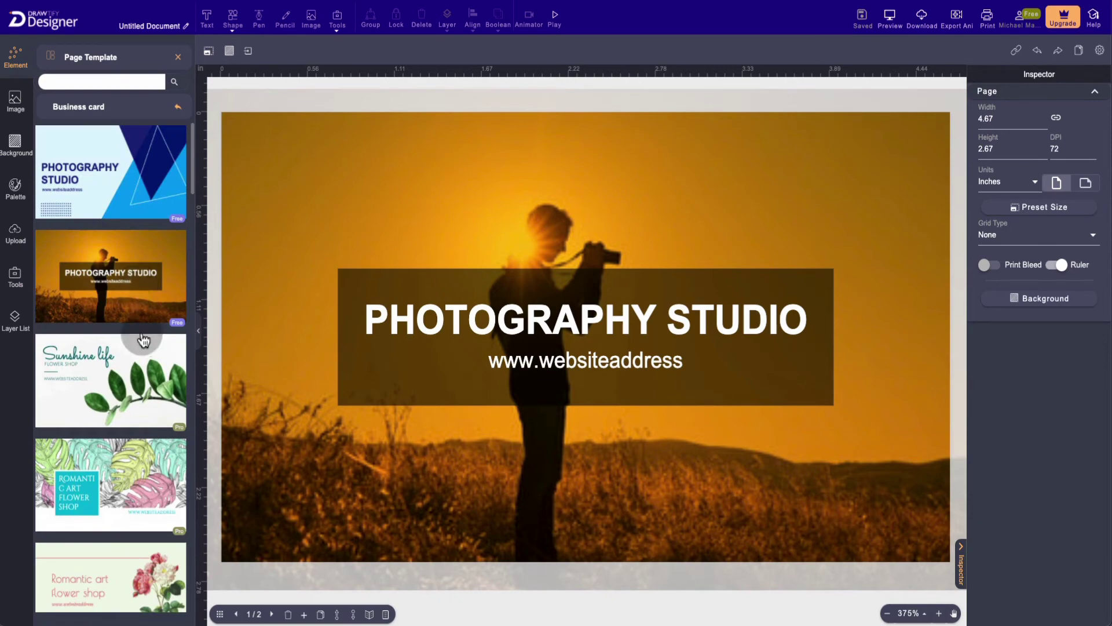
pyautogui.click(114, 184)
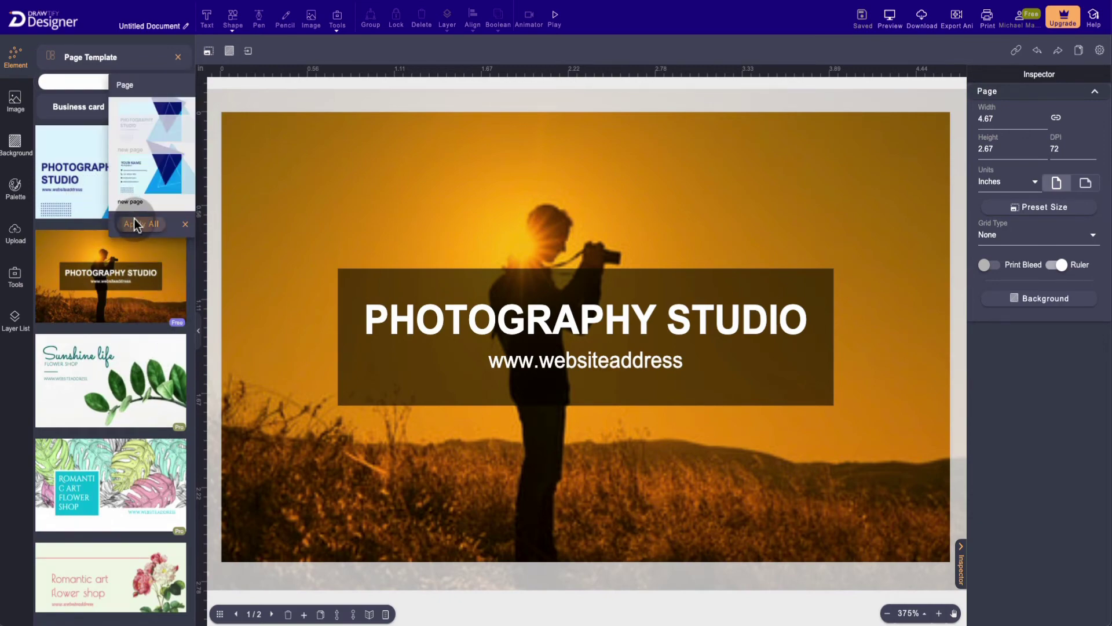
pyautogui.click(134, 219)
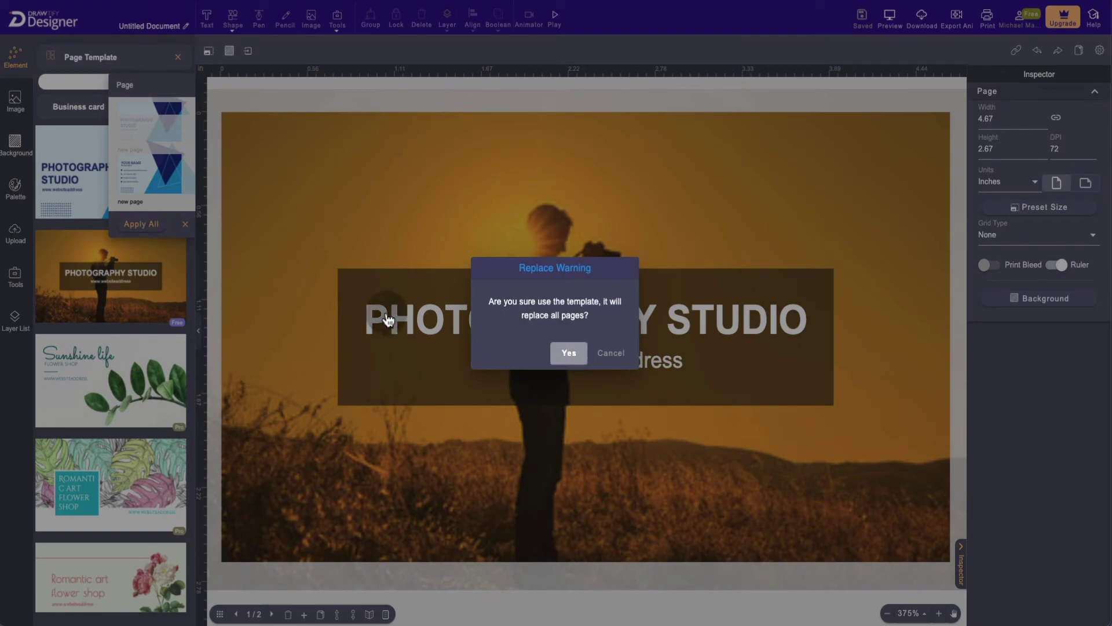
pyautogui.click(555, 351)
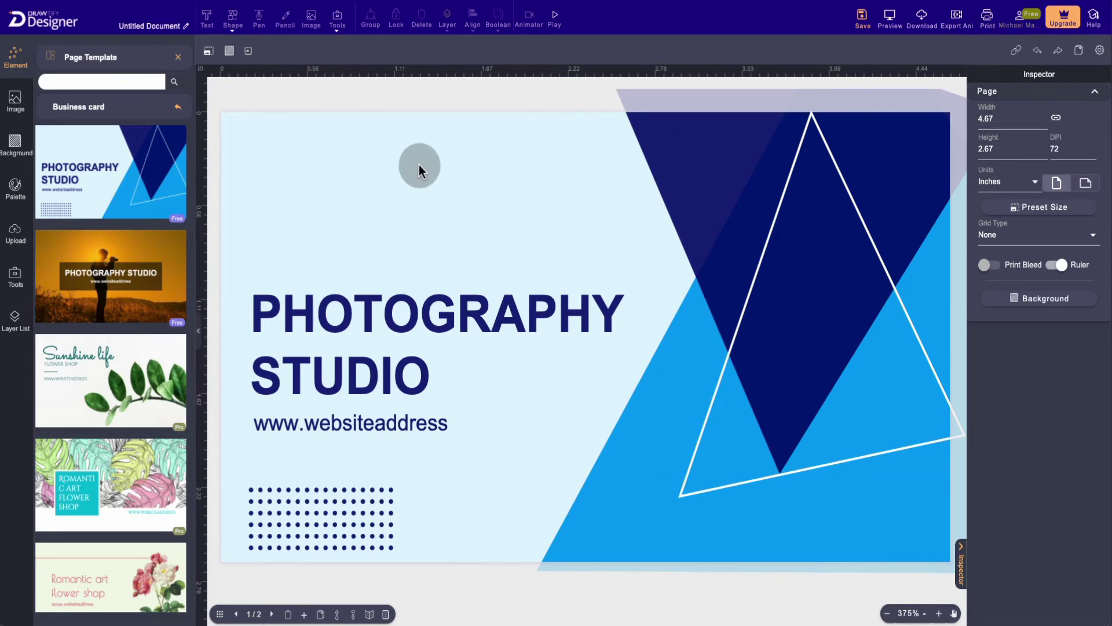
# - Return to the page template categories and move the PHOTOGRAPHY STUDIO heading slightly up and left, to about X 7.35, Y 71.51
pyautogui.click(368, 314)
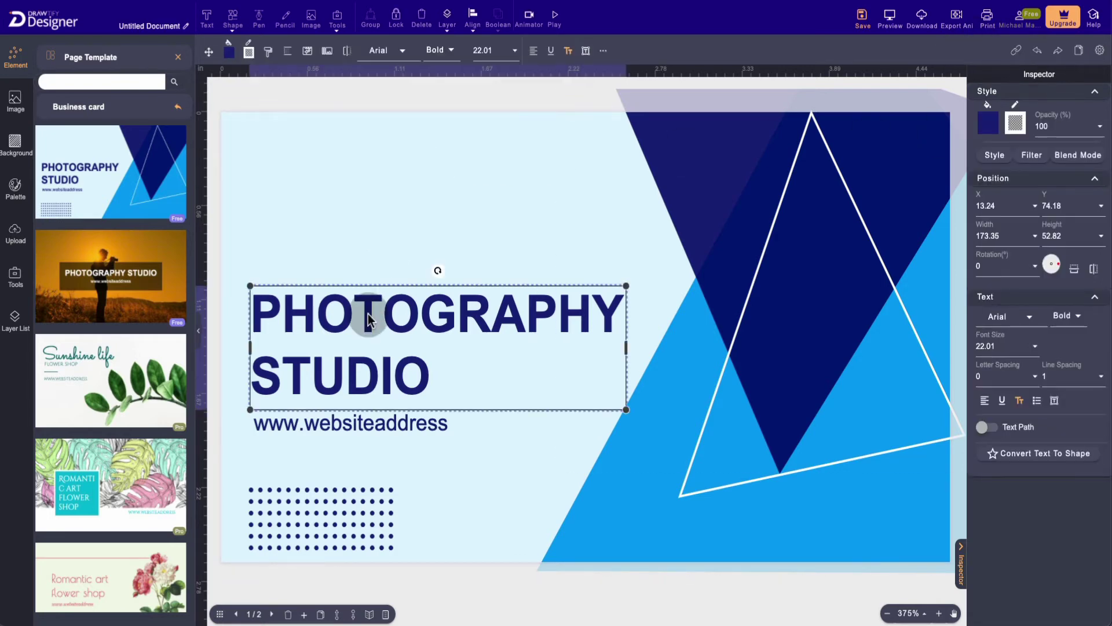
pyautogui.click(177, 108)
pyautogui.click(331, 305)
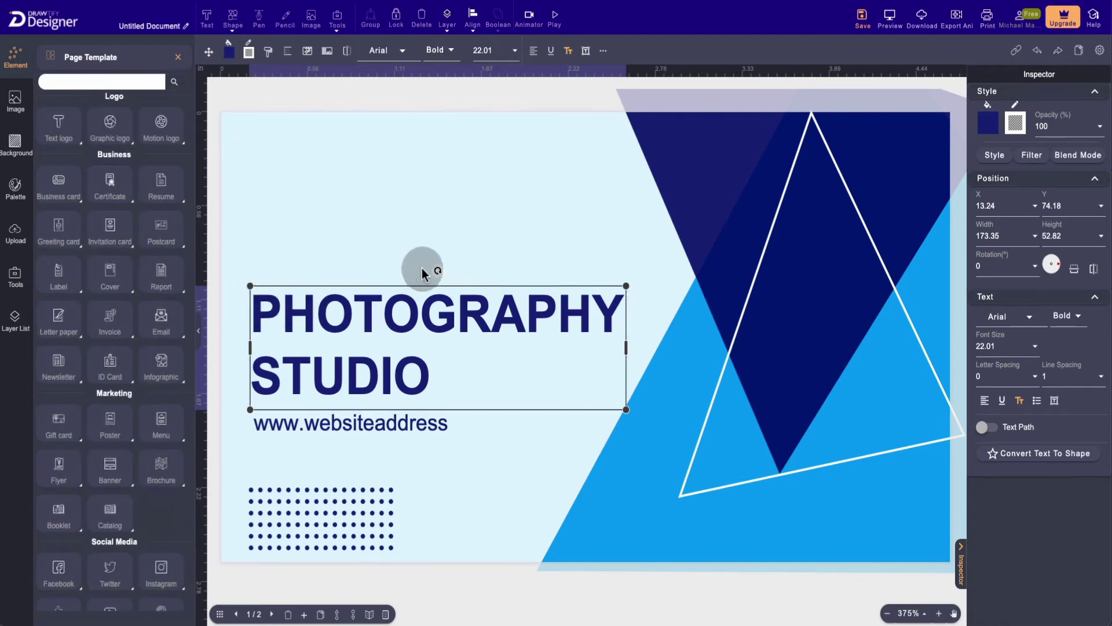
pyautogui.moveTo(340, 330)
pyautogui.mouseDown()
pyautogui.moveTo(347, 298)
pyautogui.moveTo(324, 336)
pyautogui.mouseUp()
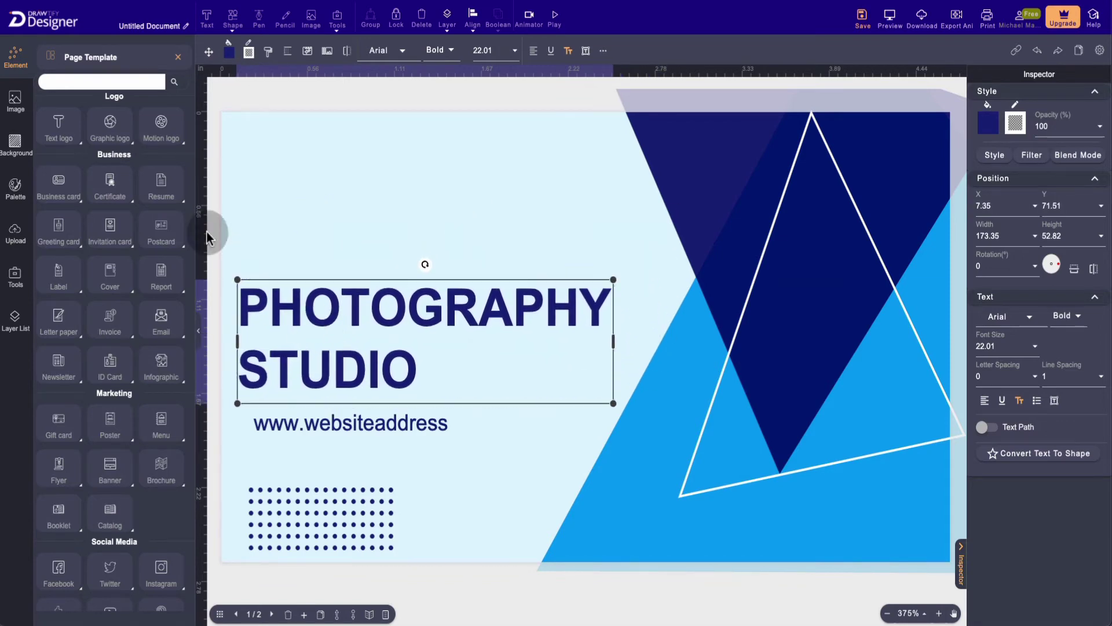
# - View the Text logo page templates and return to the template category list
pyautogui.click(59, 124)
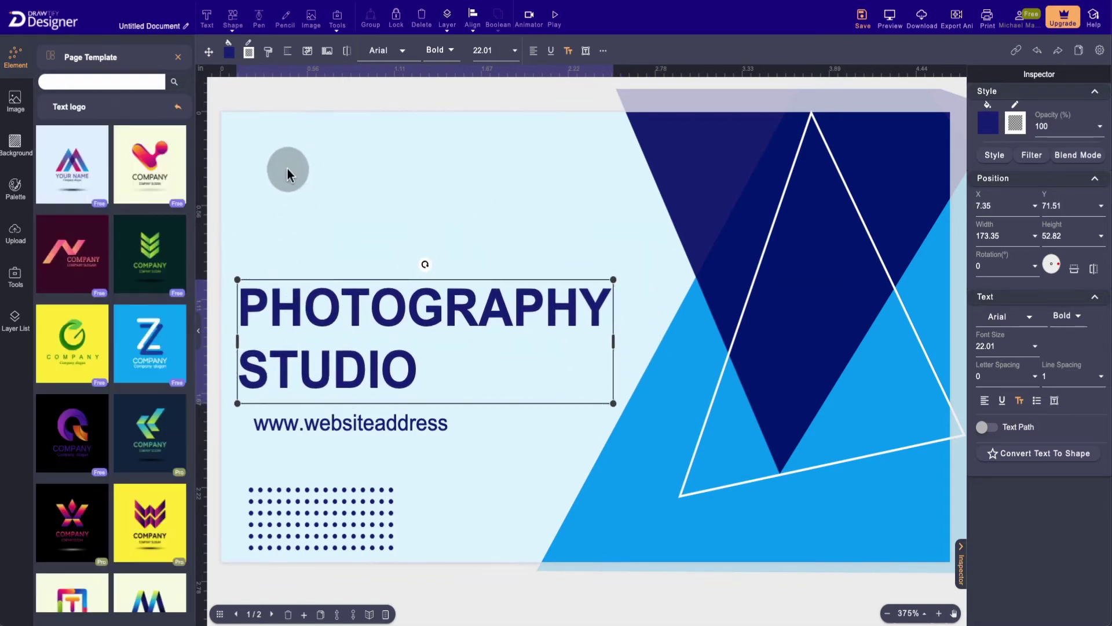
pyautogui.click(179, 109)
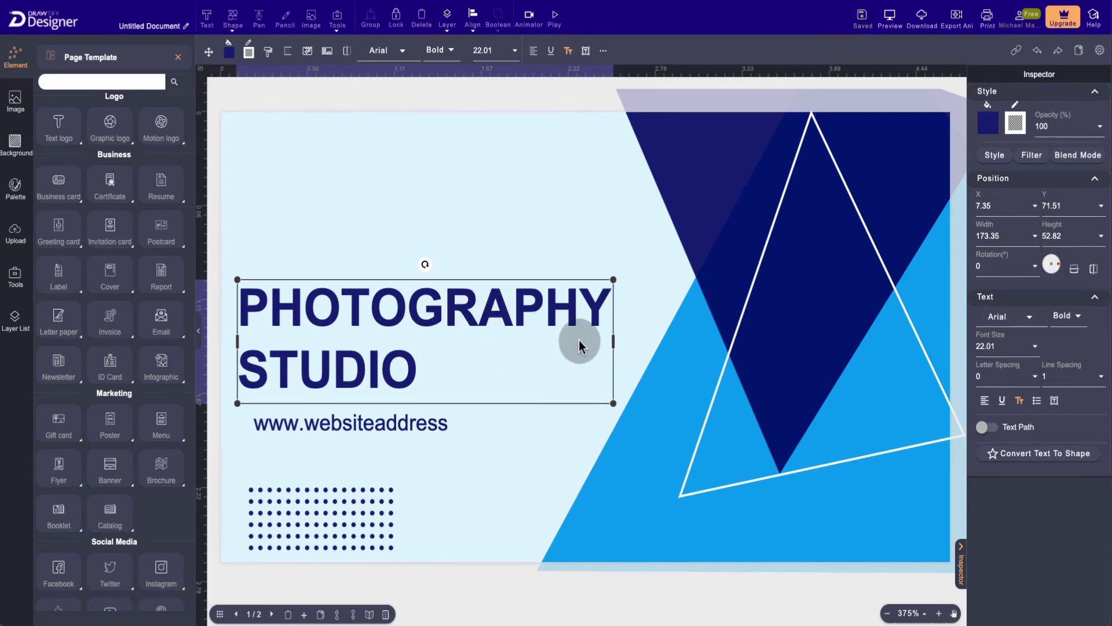
# - Change the font of the website address text below the heading to Open Sans and deselect the text
pyautogui.click(399, 432)
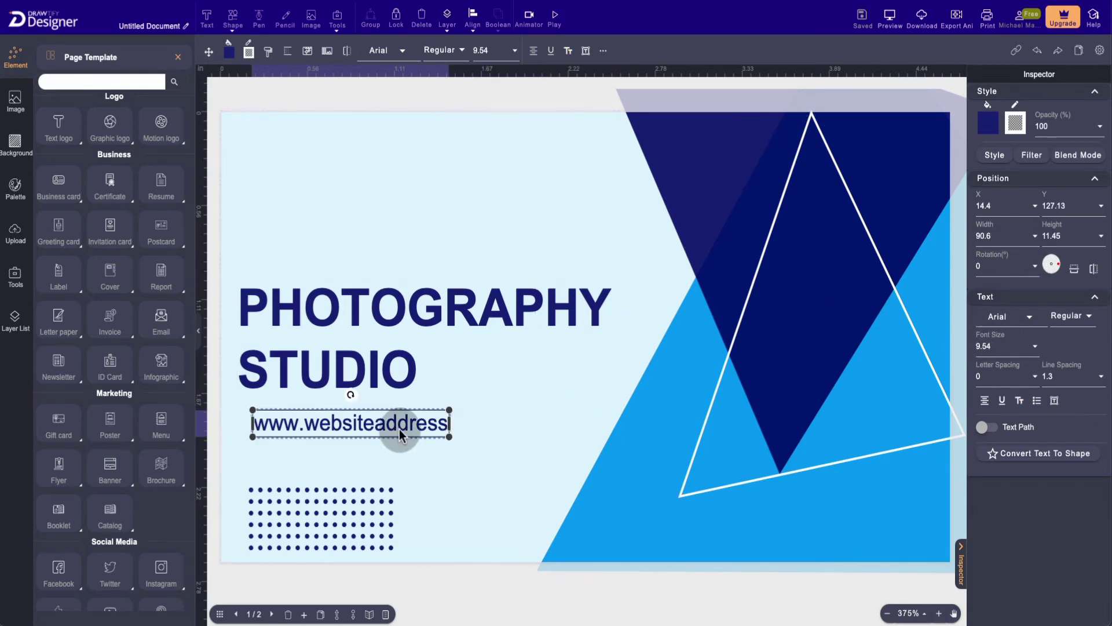
pyautogui.click(1024, 318)
pyautogui.click(876, 359)
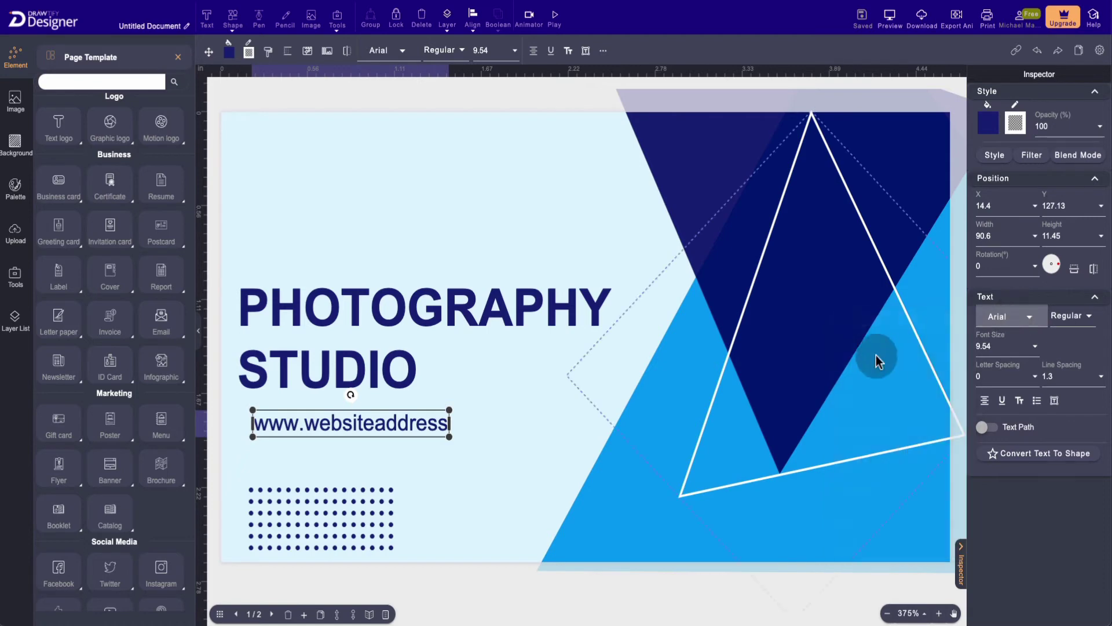
pyautogui.click(1000, 318)
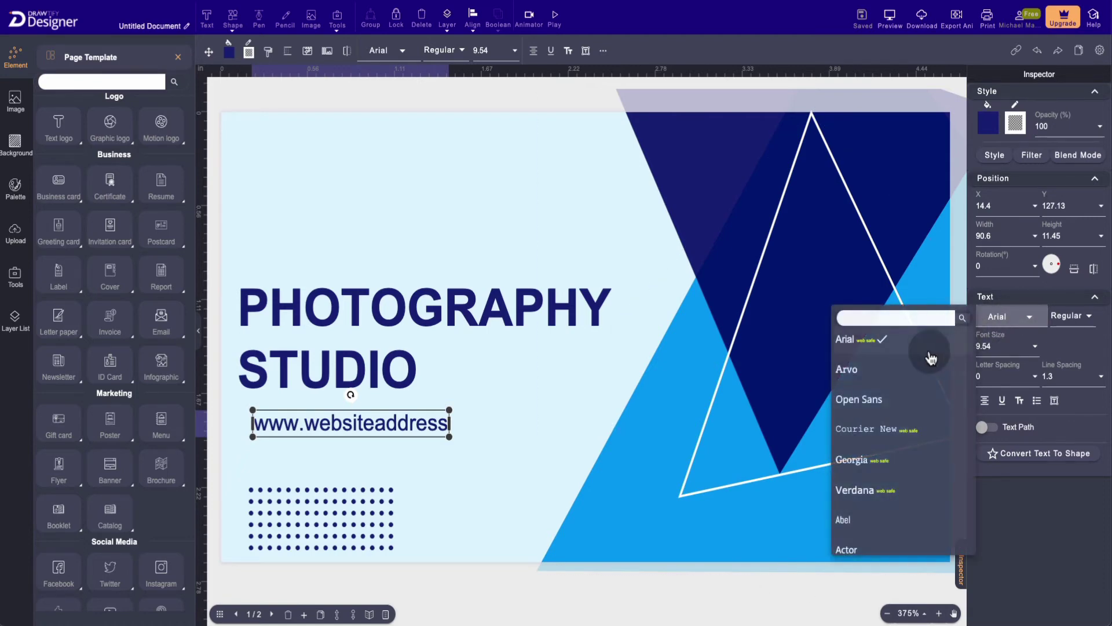
pyautogui.click(866, 401)
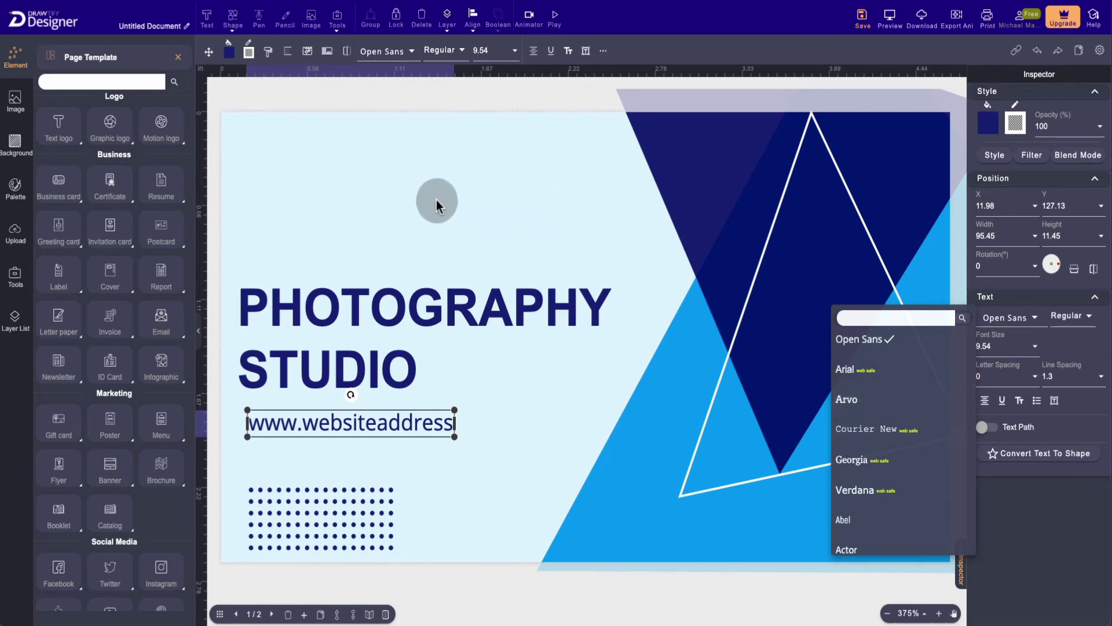
pyautogui.click(454, 200)
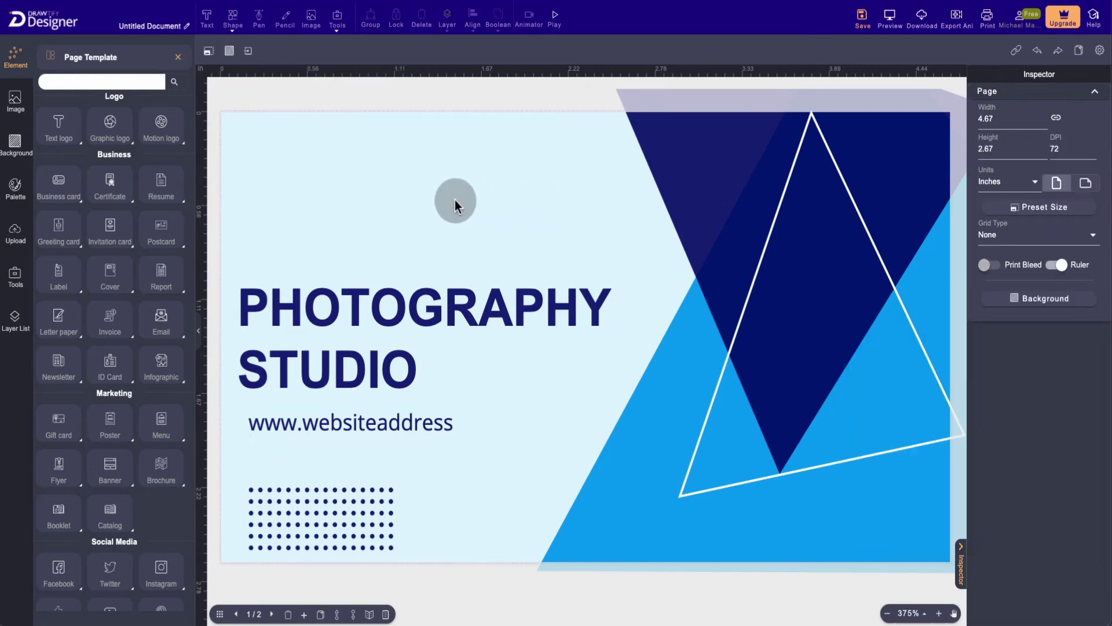